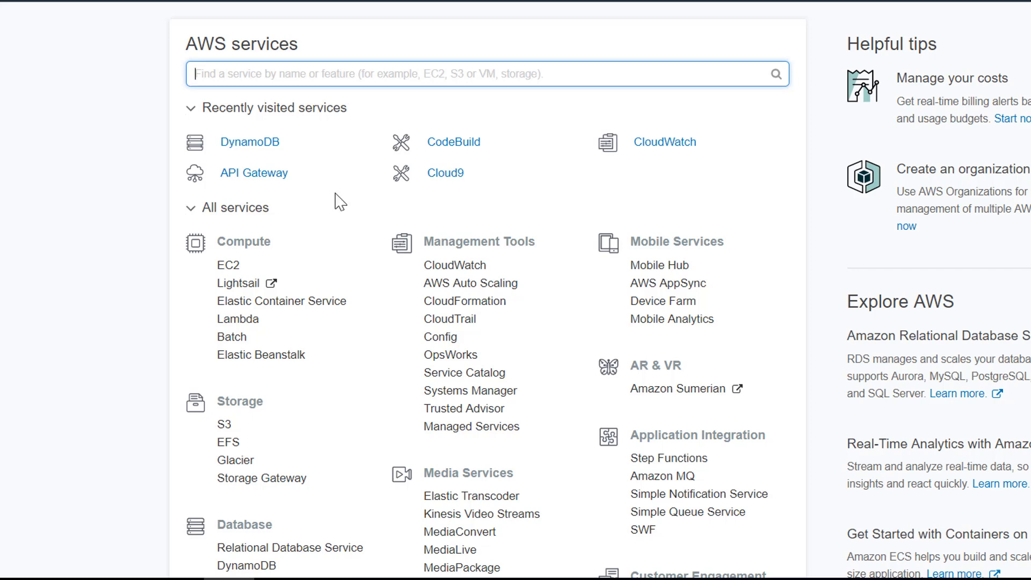
Create a DynamoDB table named myapp.User with the string partition key id and the default settings.
click(253, 144)
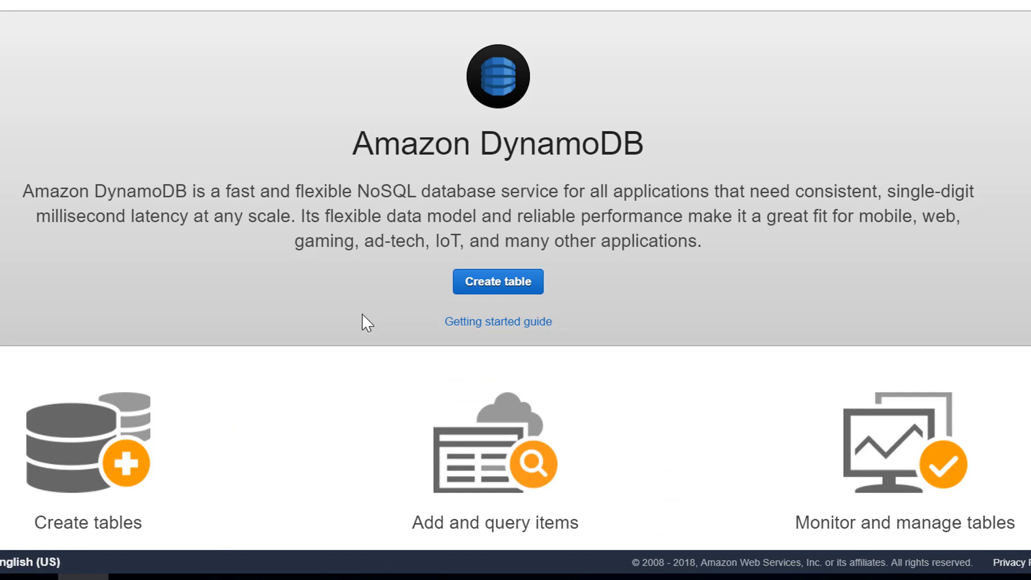
click(494, 290)
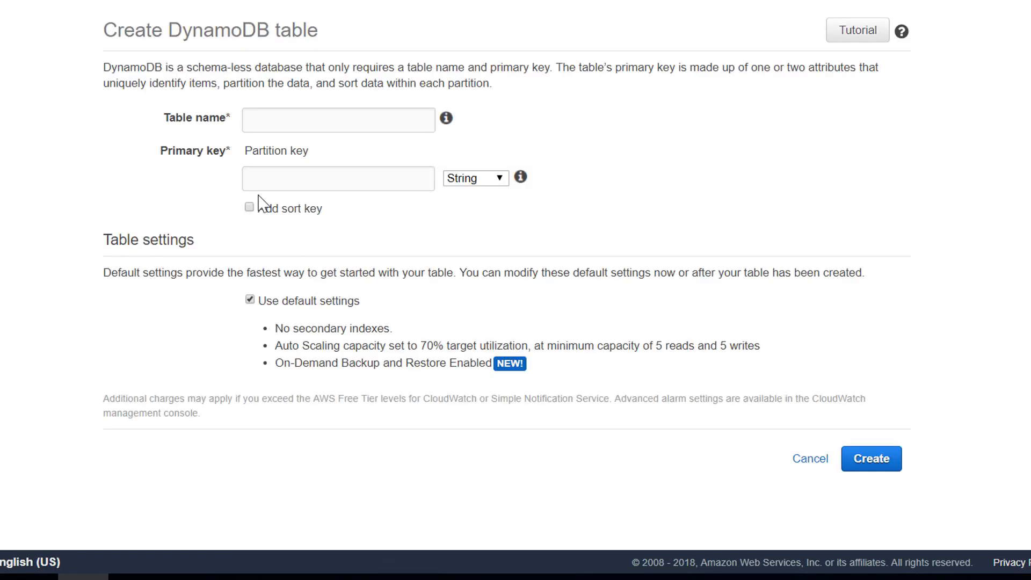
click(266, 114)
text(myapp.Uas)
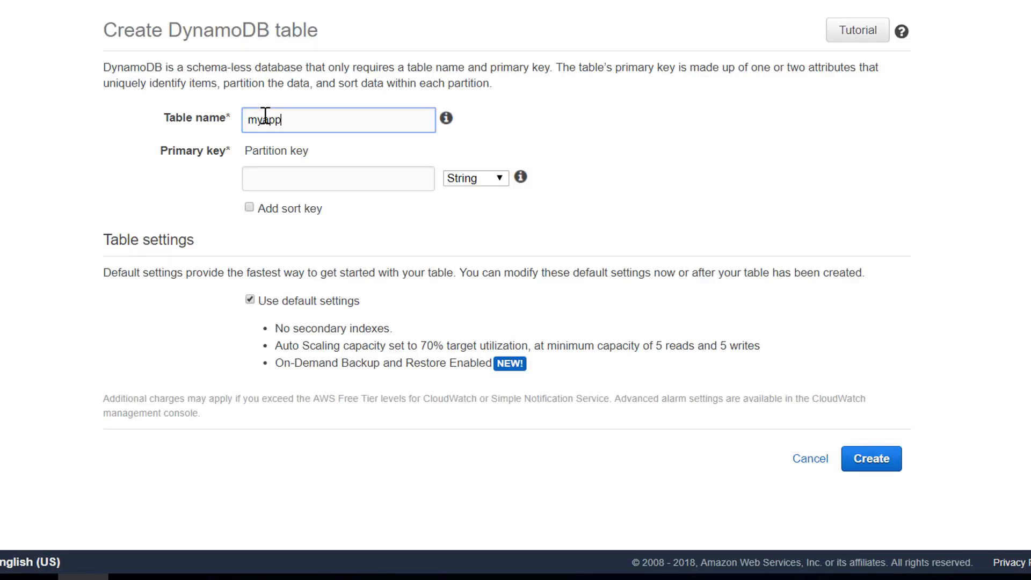
key(BackSpace)
key(BackSpace)
text(ser)
click(274, 188)
text(id)
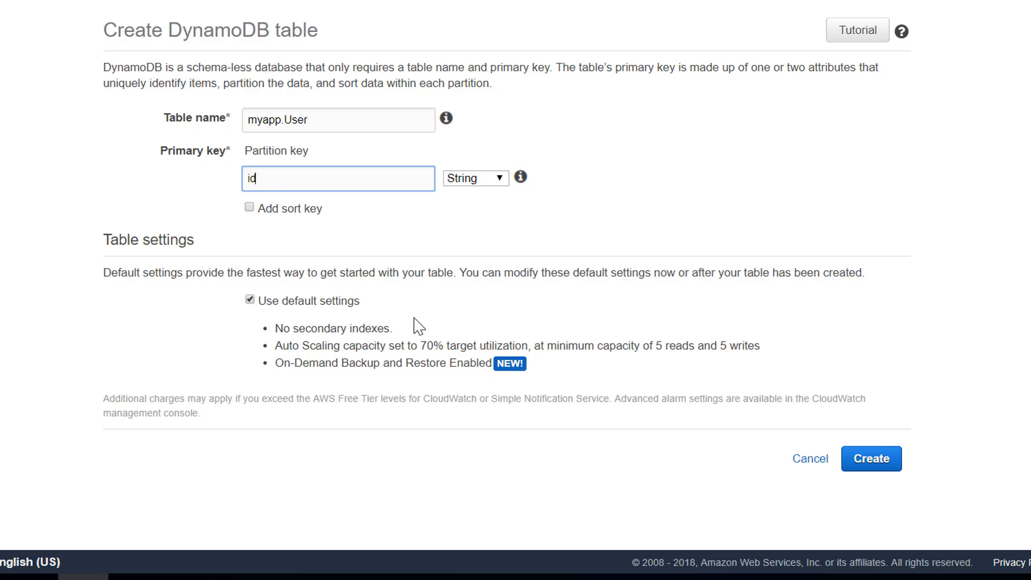
drag(275, 346, 770, 350)
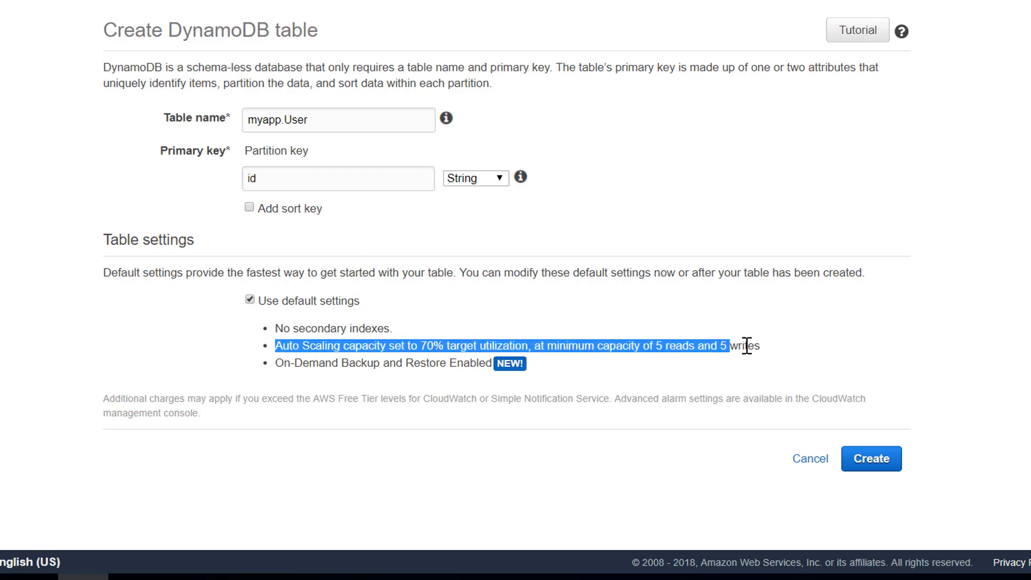
click(864, 465)
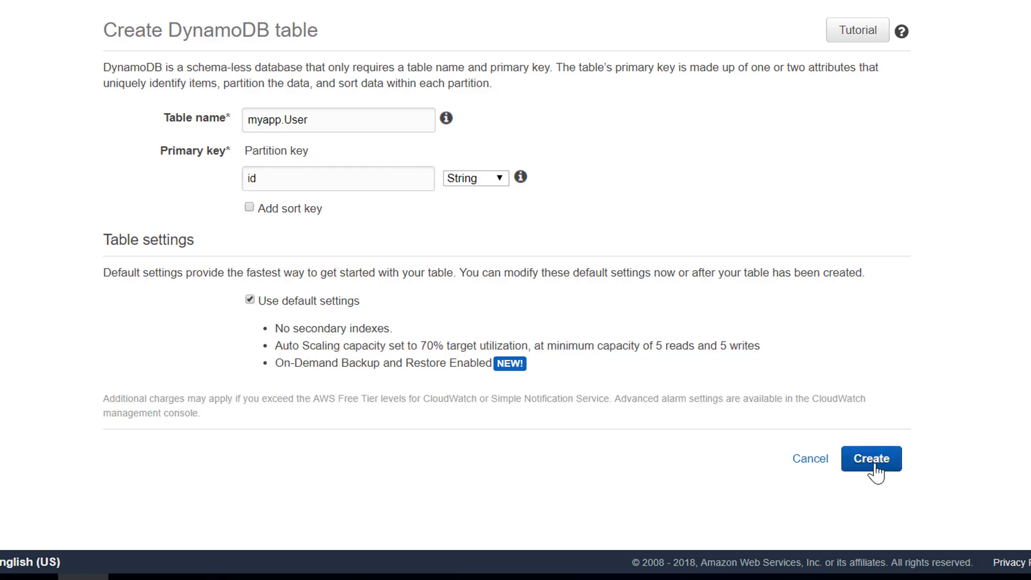
click(864, 466)
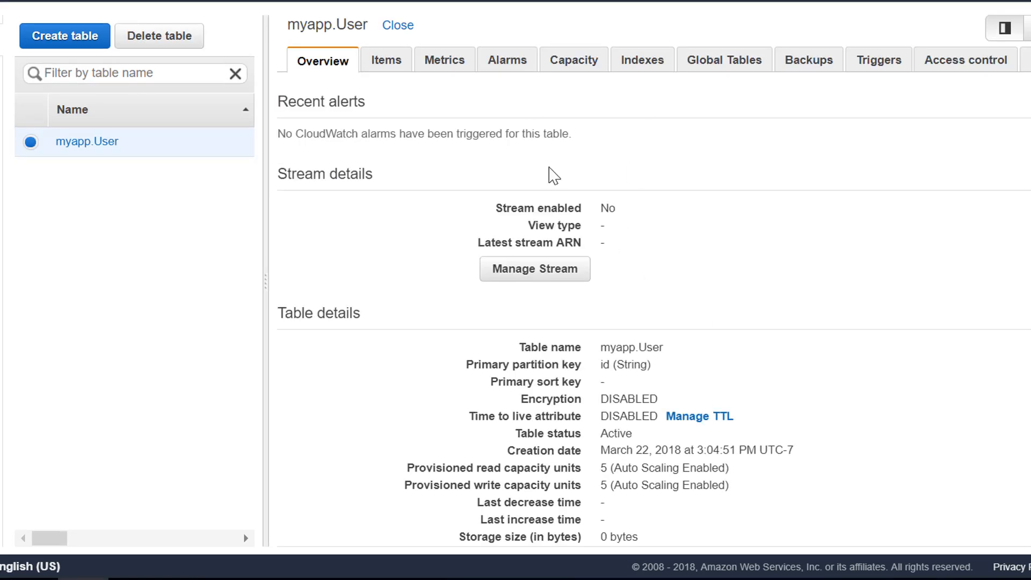
Review the table's capacity settings and add a secondary index with partition key city and sort key signupDate, both strings.
click(583, 68)
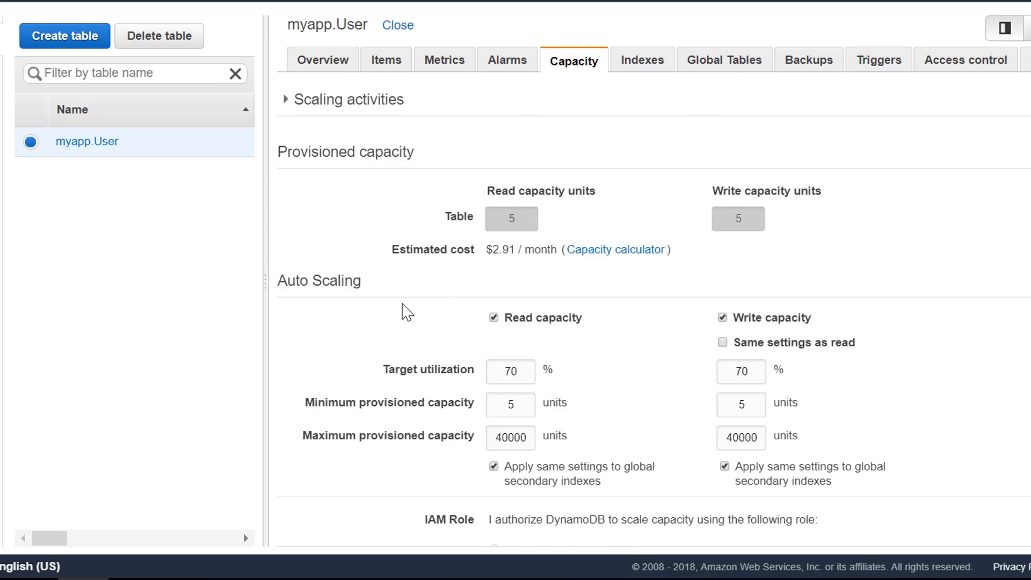
scroll(400, 312, down, 2)
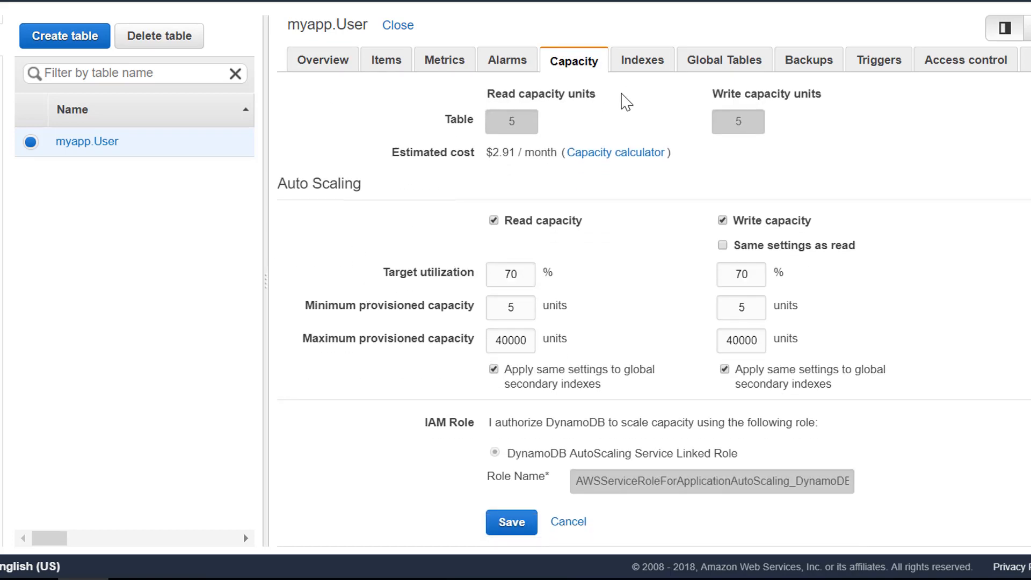
click(626, 67)
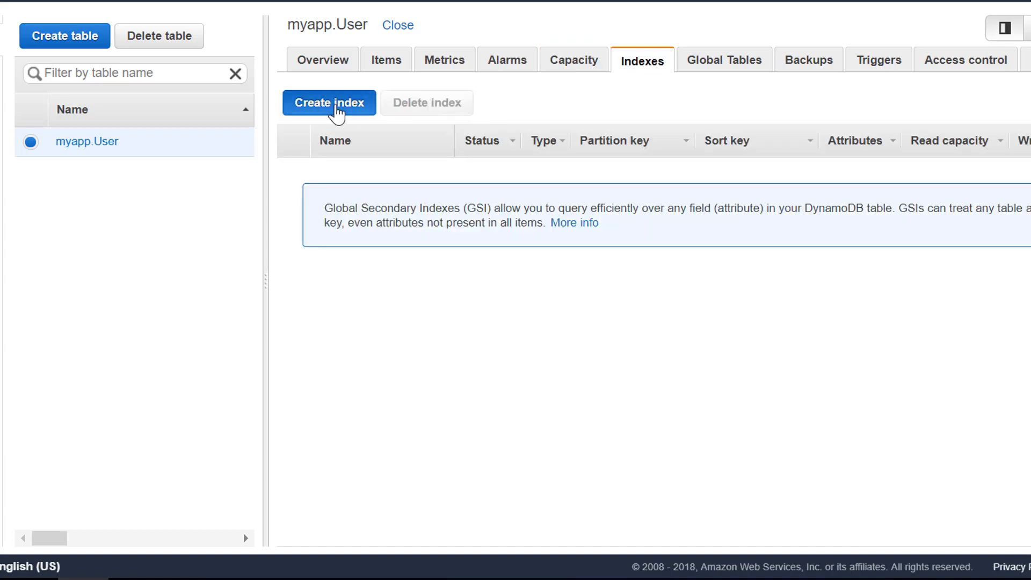
click(337, 110)
click(469, 106)
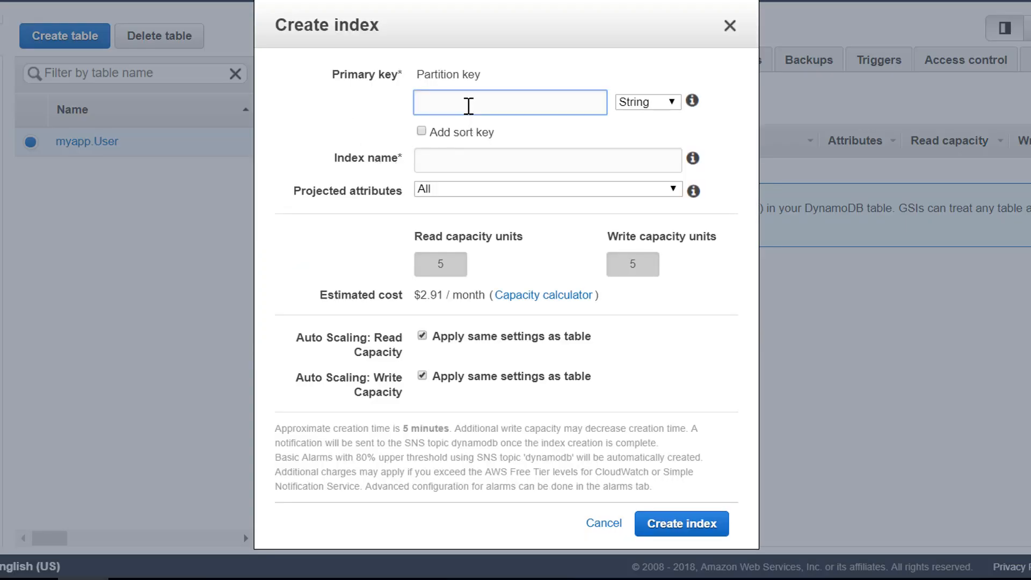
text(city)
key(Tab)
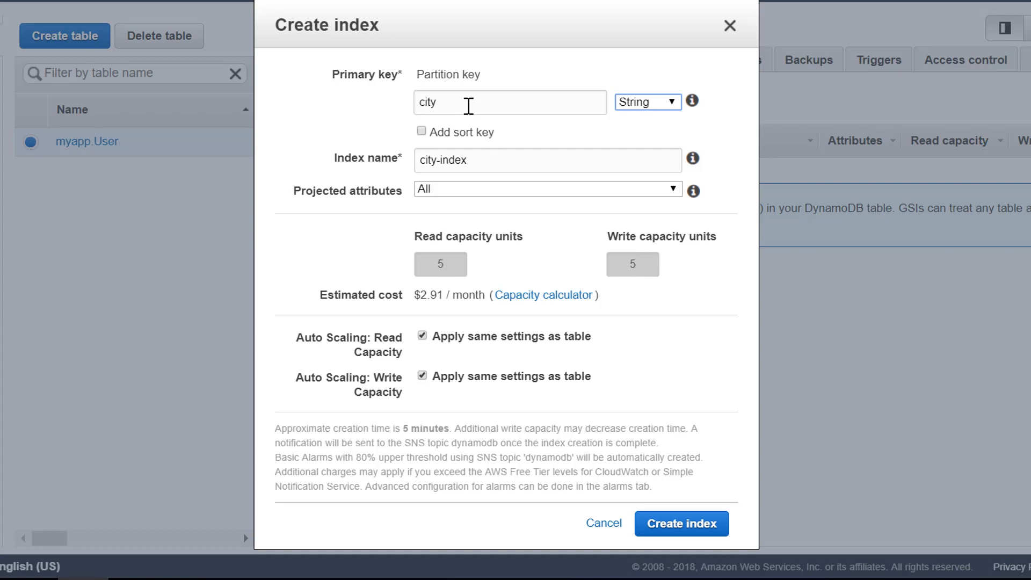
click(422, 131)
click(433, 159)
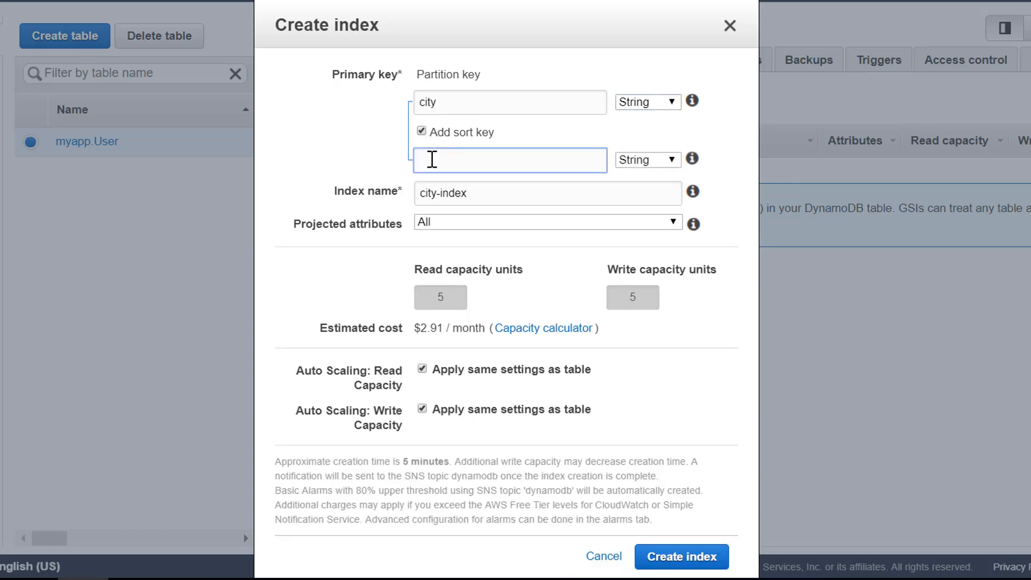
text(signupDate)
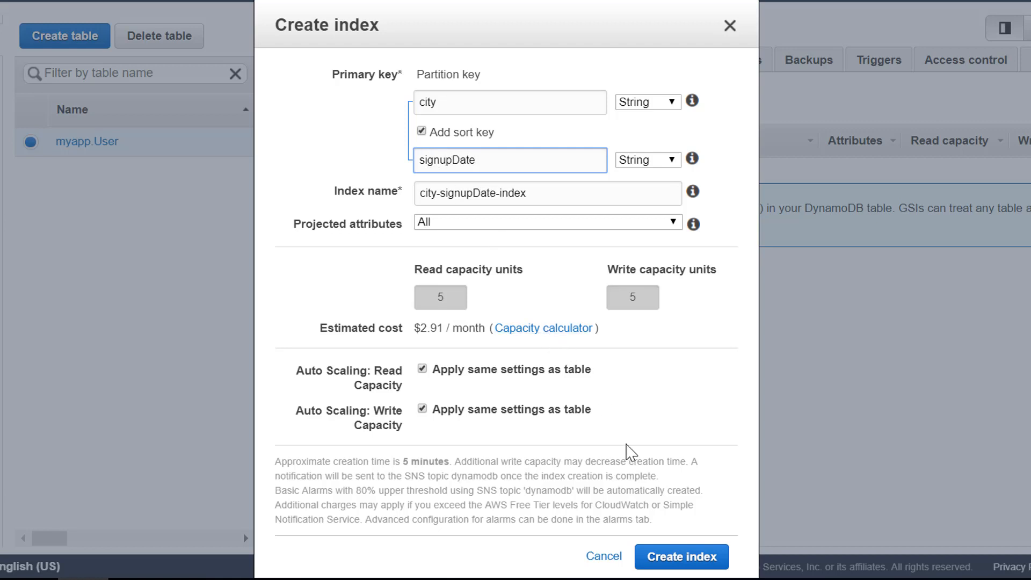
click(681, 562)
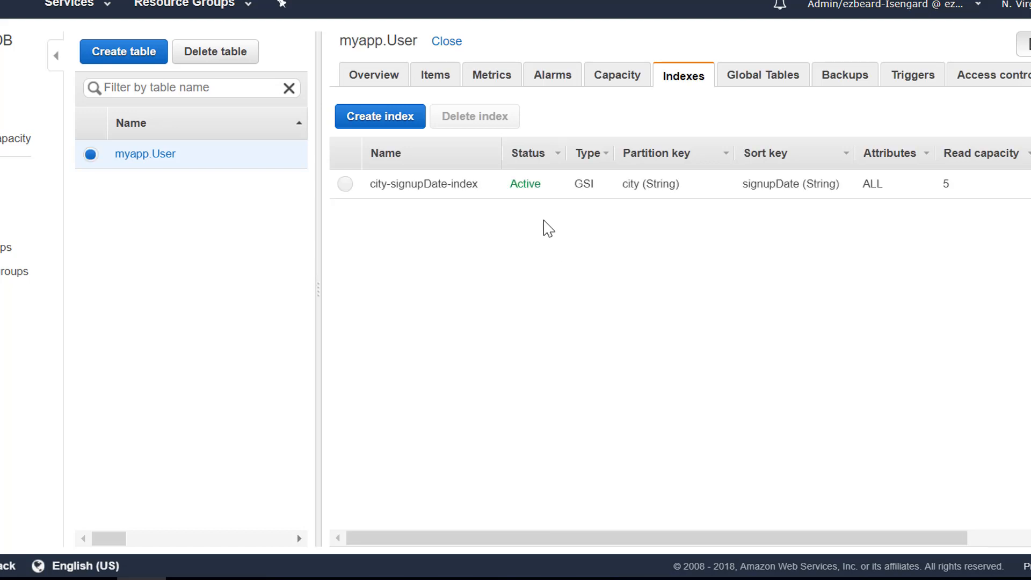
Delete the myapp.User table together with all its CloudWatch alarms, without creating a backup.
click(516, 194)
click(224, 56)
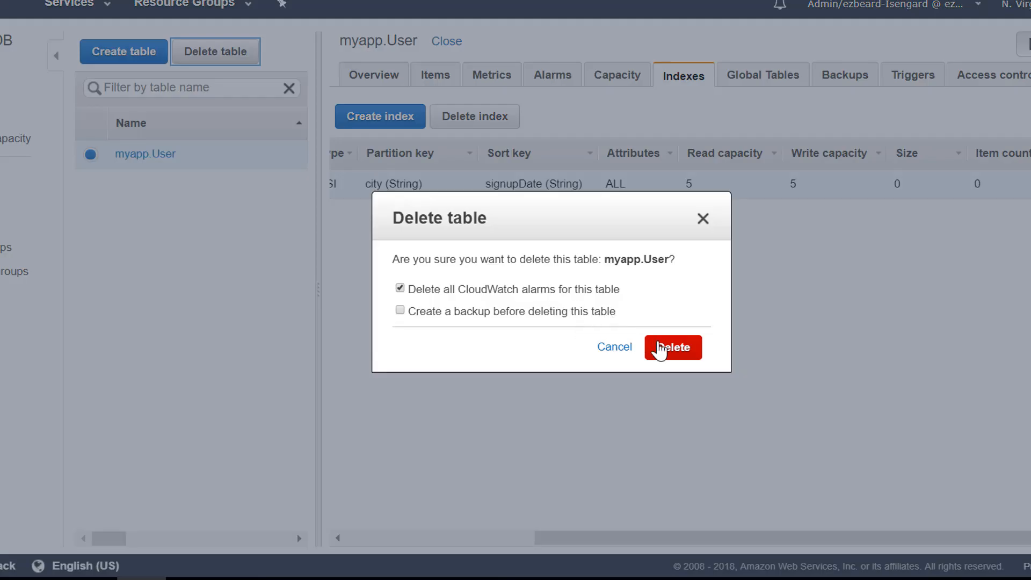
click(661, 349)
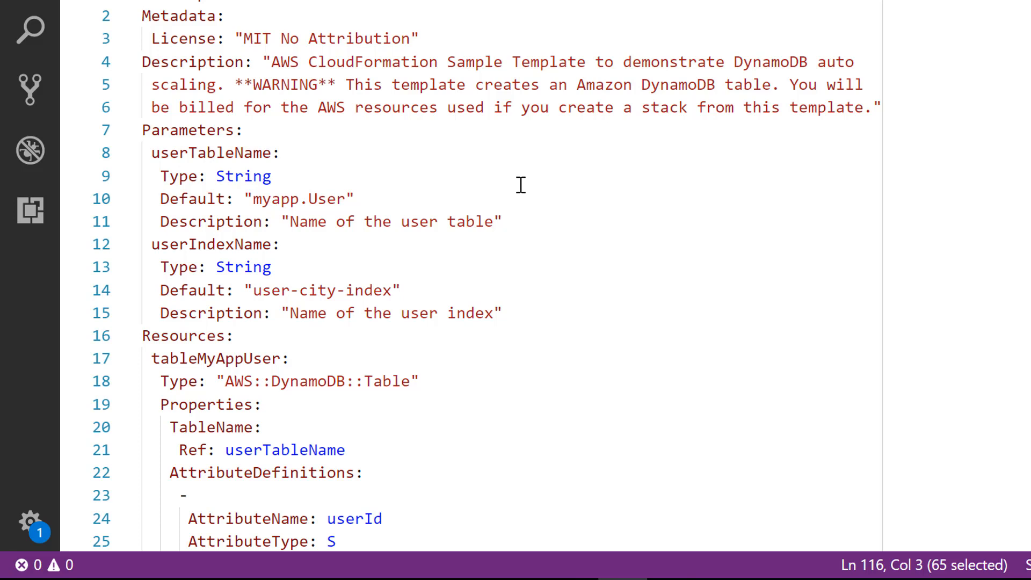
Switch to the CloudFormation template in Visual Studio Code and examine its parameters, user table definition and ProvisionedThroughput section.
drag(152, 155, 532, 315)
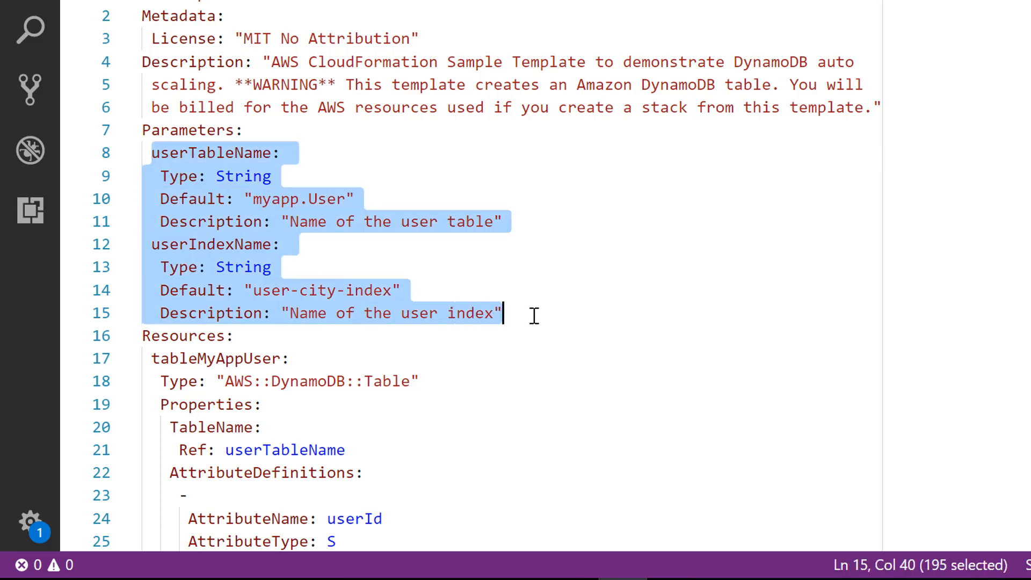
click(598, 267)
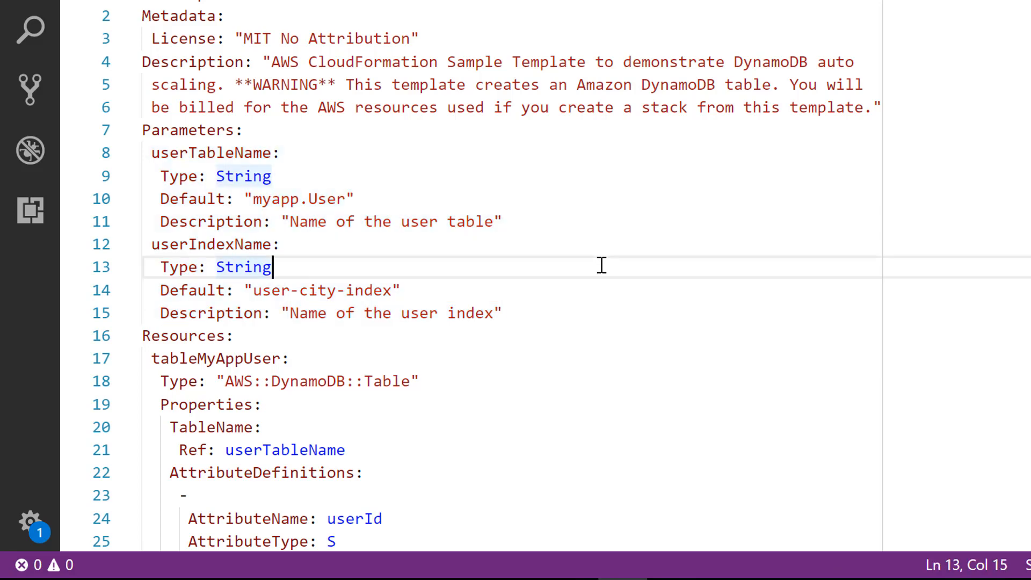
scroll(599, 266, down, 4)
scroll(602, 265, down, 1)
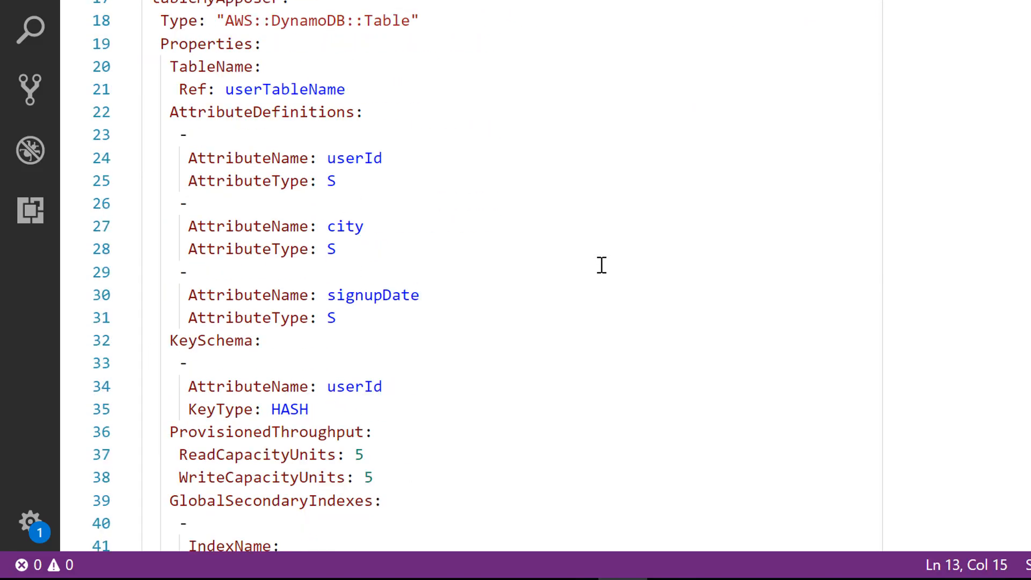
scroll(602, 265, down, 3)
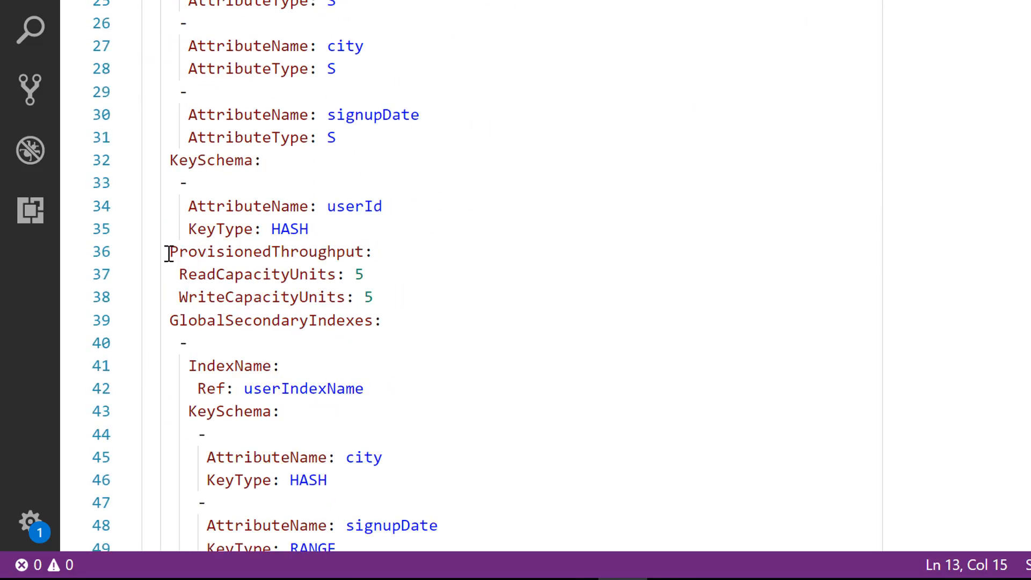
drag(169, 252, 467, 296)
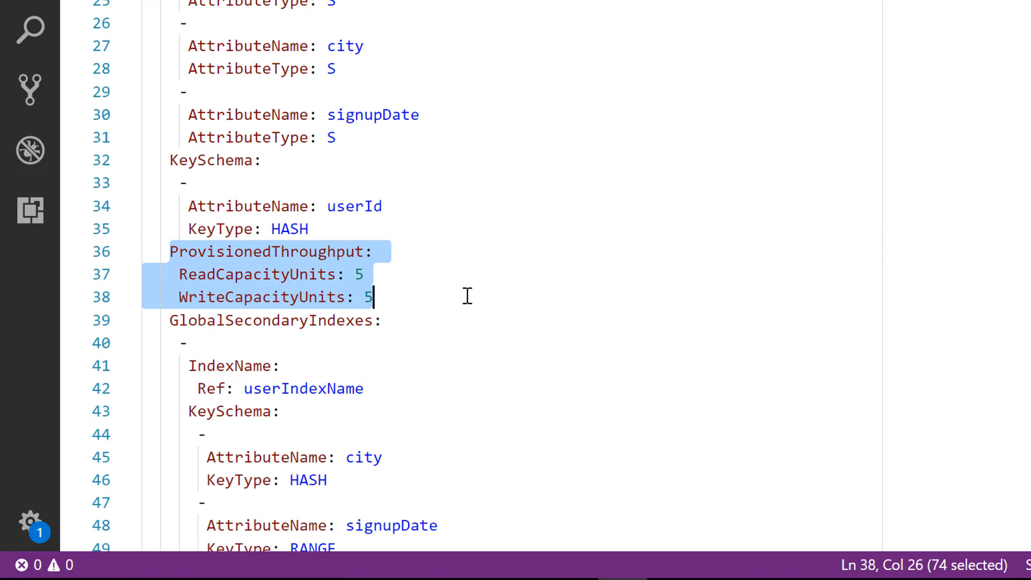
click(622, 297)
scroll(622, 297, down, 8)
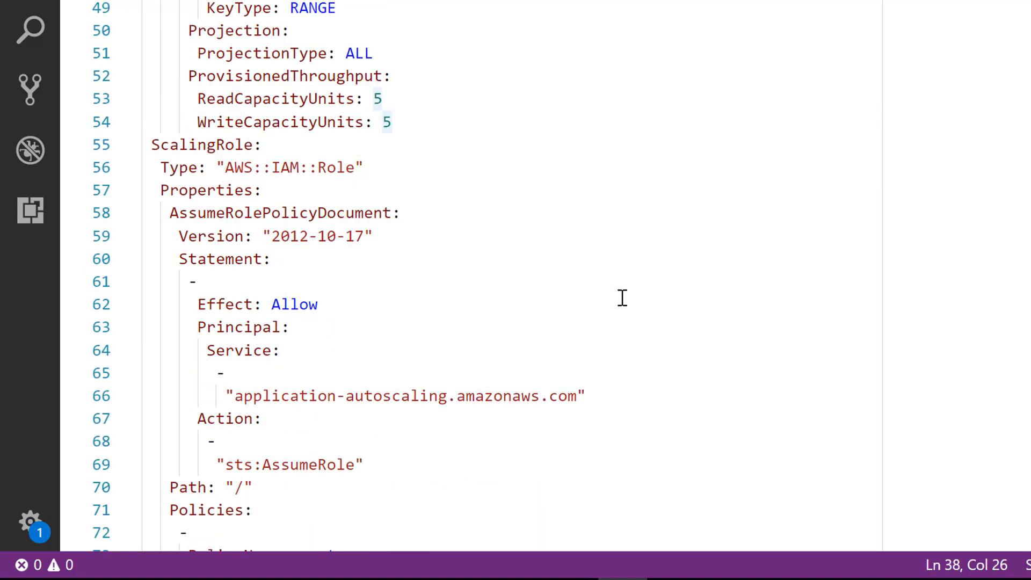
Examine the template's ScalingRole, scalable targets and scaling policies for the user table and its index.
double_click(207, 145)
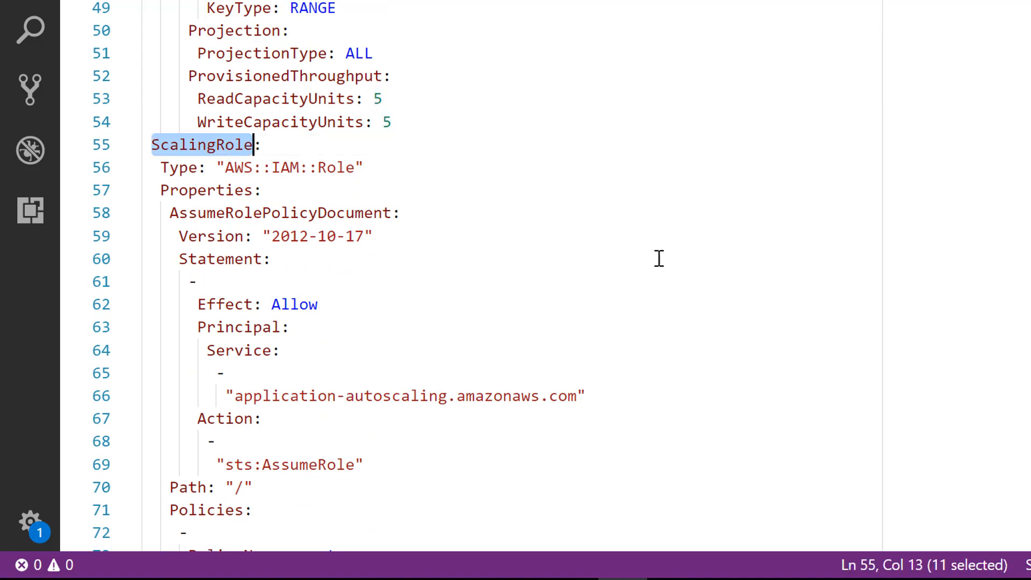
scroll(652, 273, down, 3)
scroll(653, 273, down, 8)
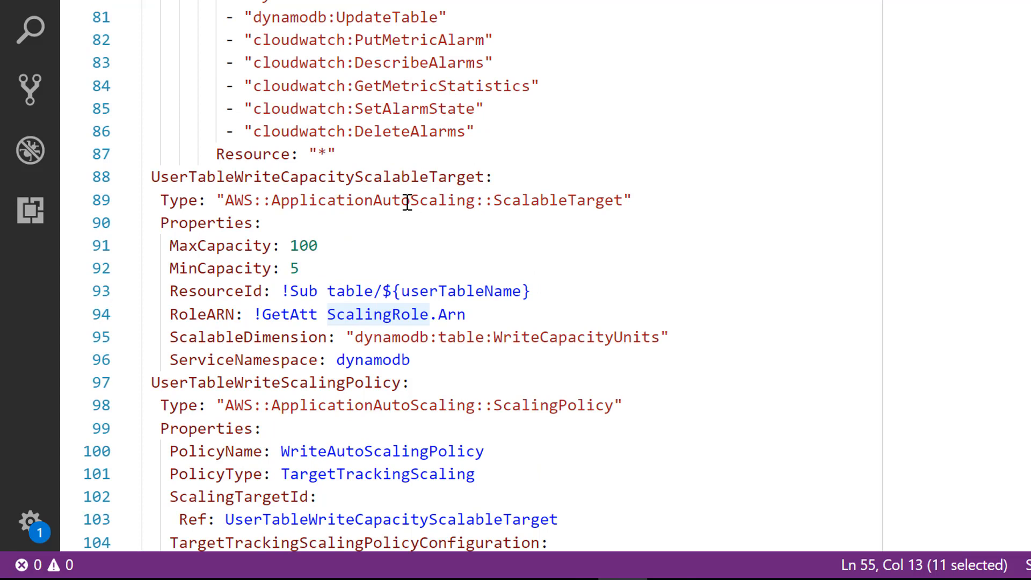
double_click(361, 178)
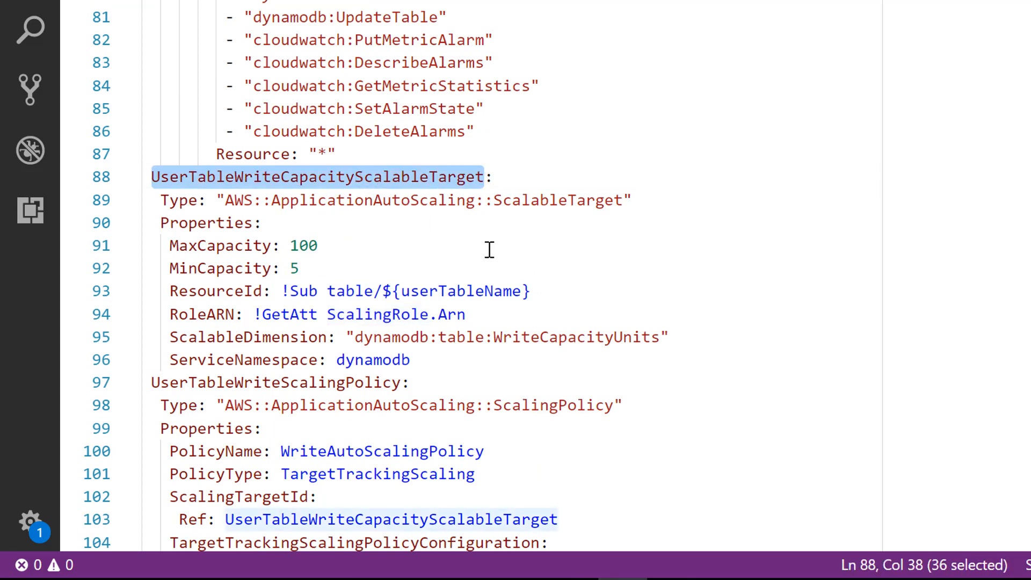
double_click(357, 384)
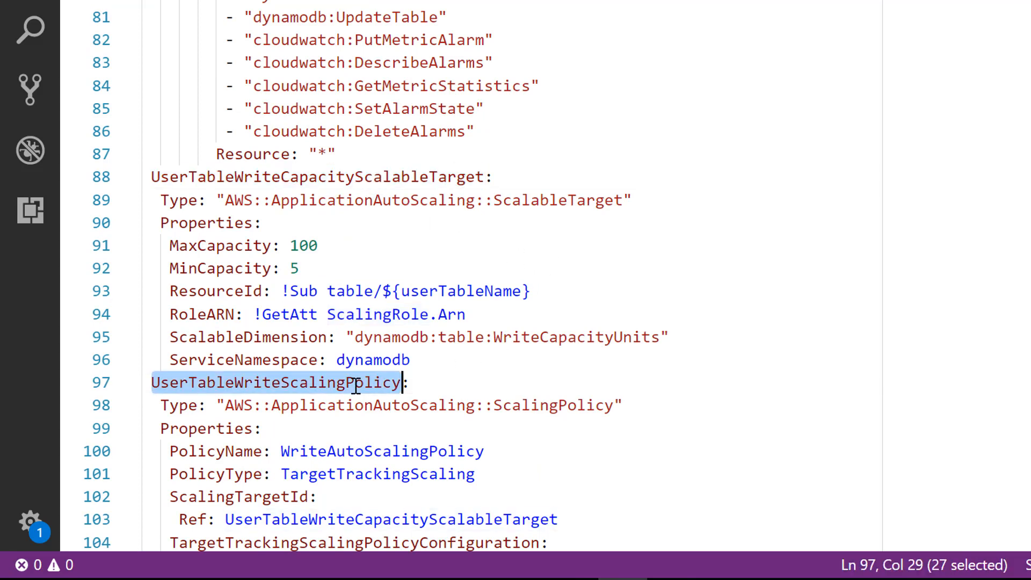
click(546, 380)
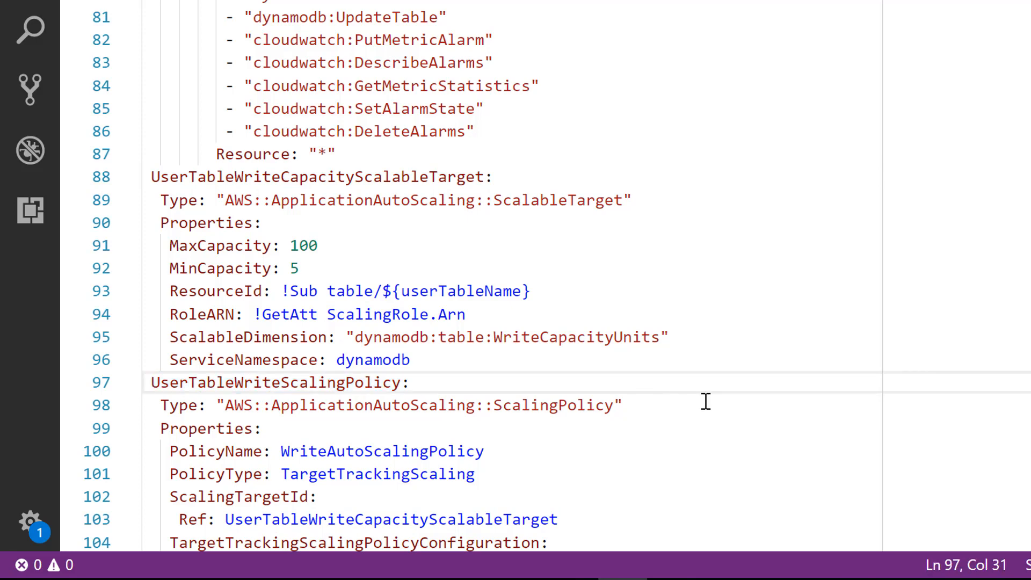
scroll(704, 403, down, 3)
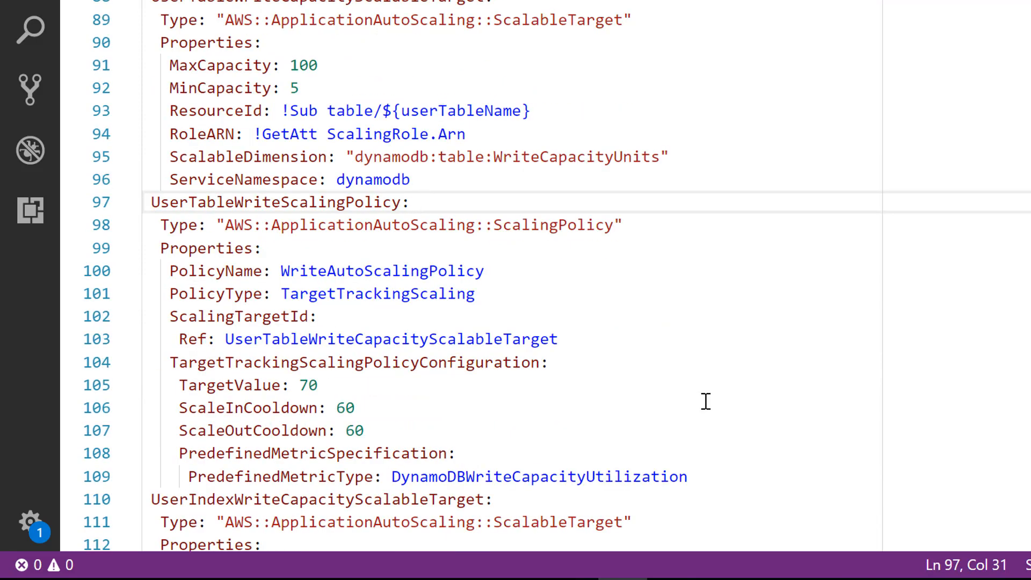
double_click(226, 386)
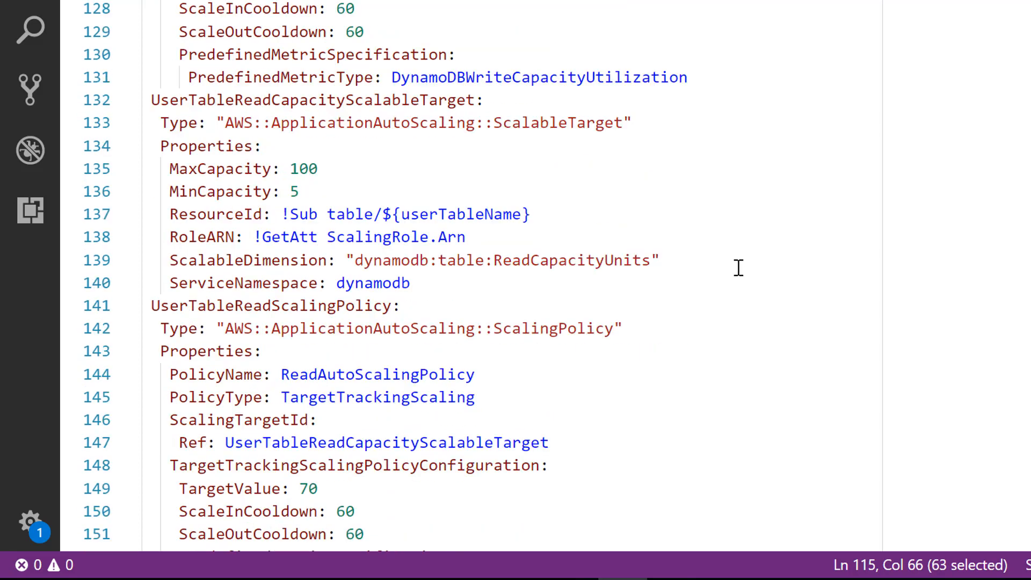
scroll(739, 267, down, 10)
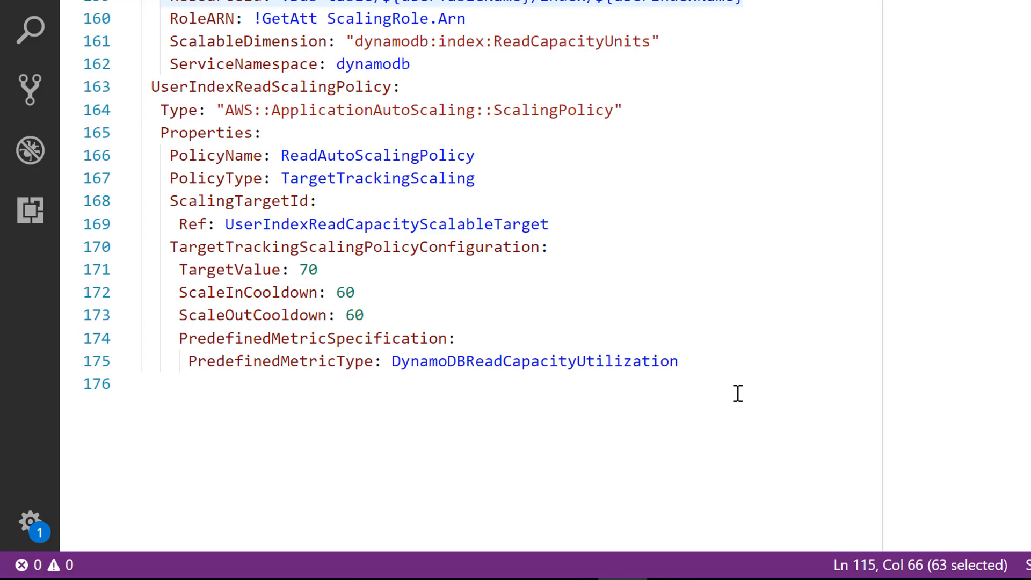
scroll(634, 368, down, 4)
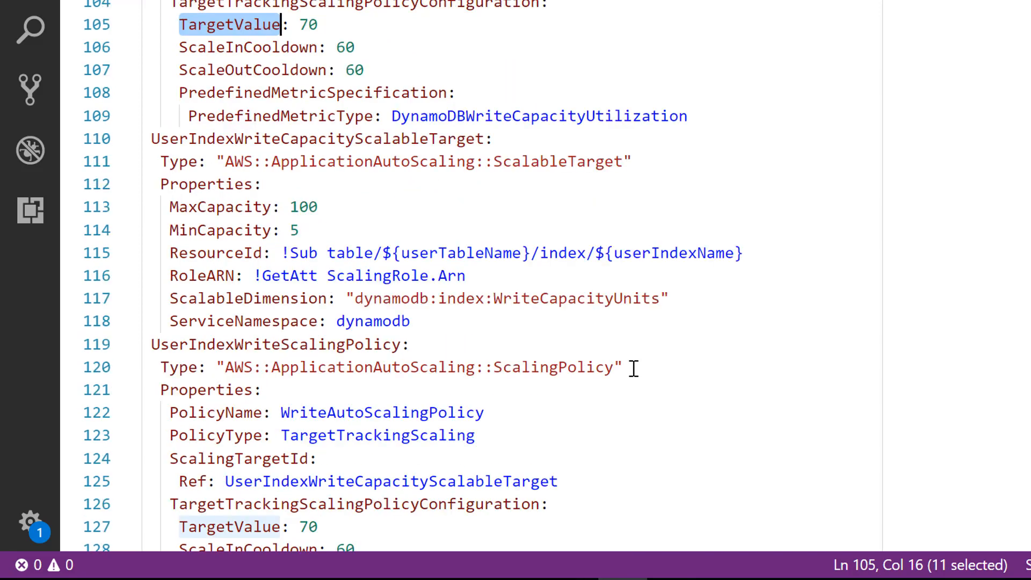
drag(165, 161, 754, 159)
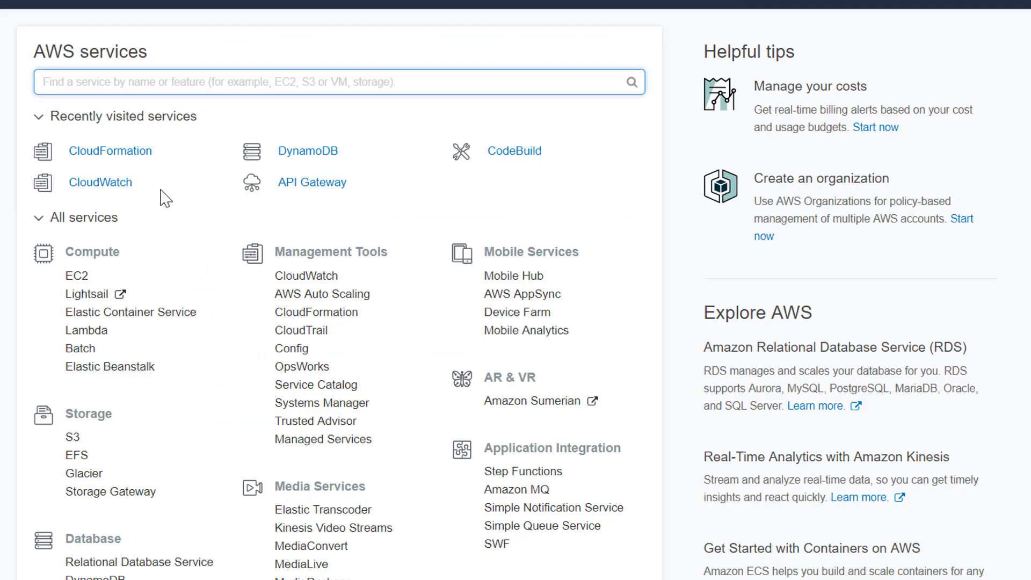
Start a new stack in CloudFormation, uploading MyAppUser.yaml as its template.
click(121, 153)
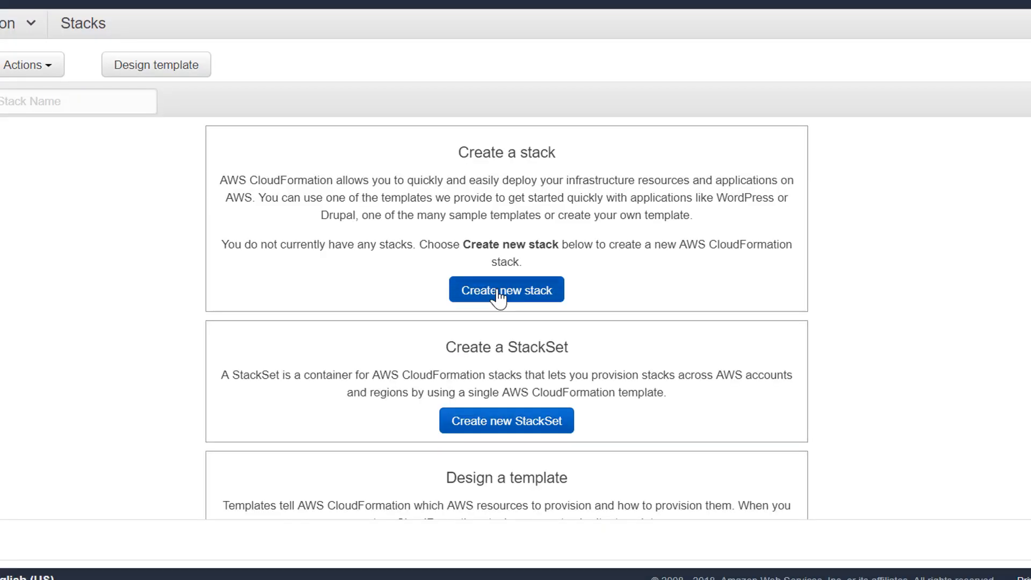
click(499, 295)
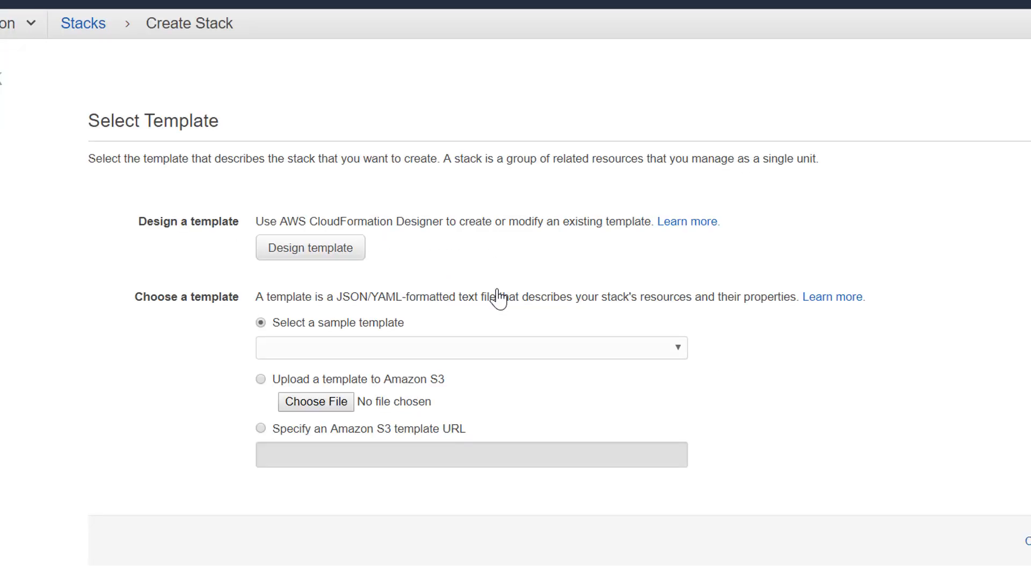
click(260, 382)
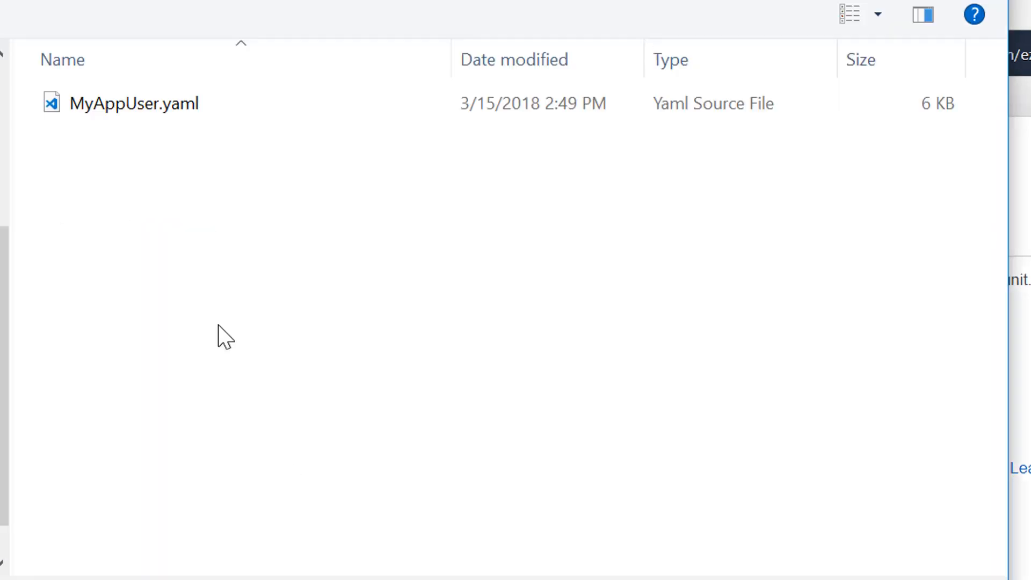
double_click(125, 108)
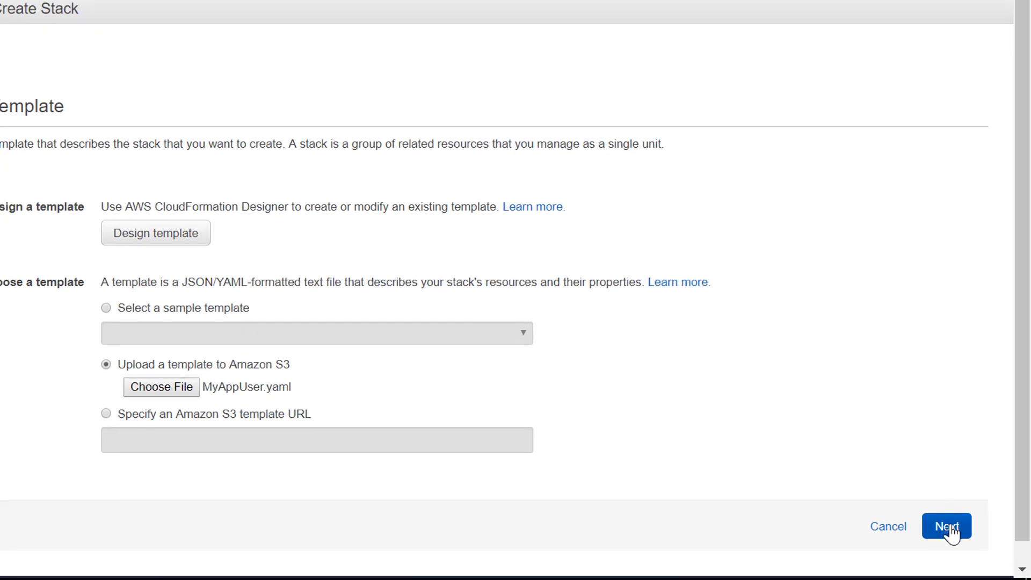
click(950, 529)
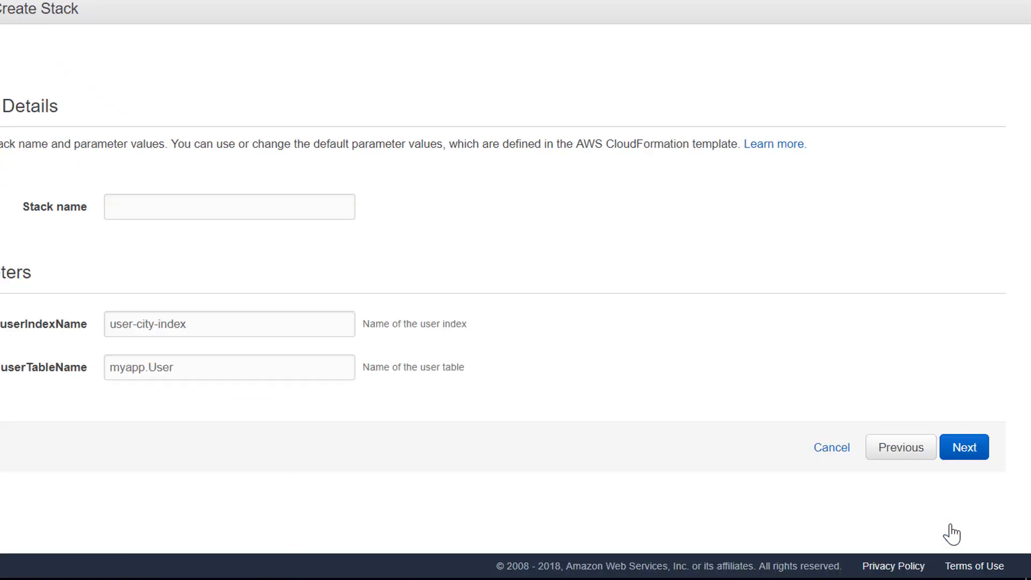
Name the stack mystack, keep the default parameters and options, acknowledge IAM resource creation, and create the stack.
text(mystack)
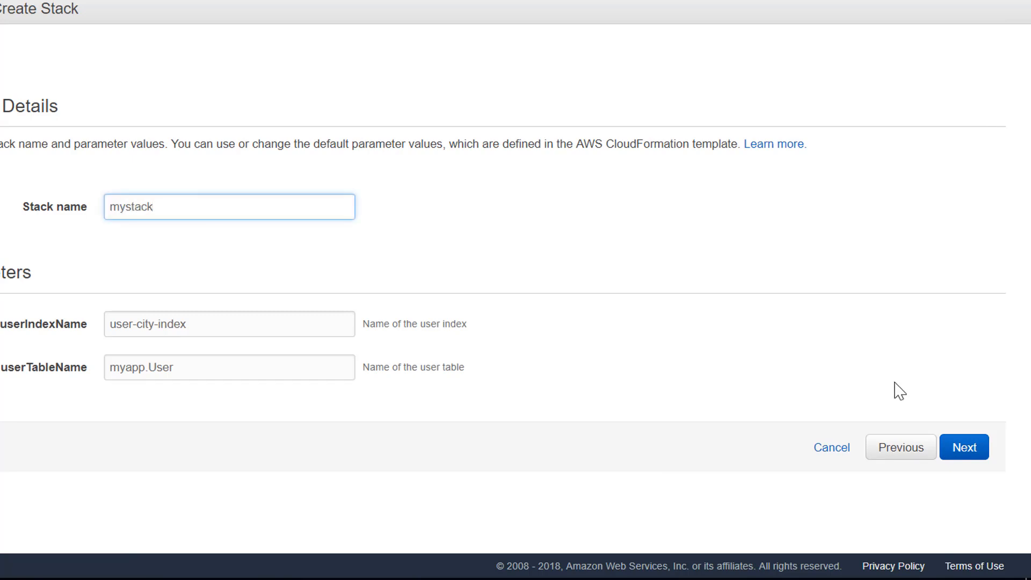
click(972, 454)
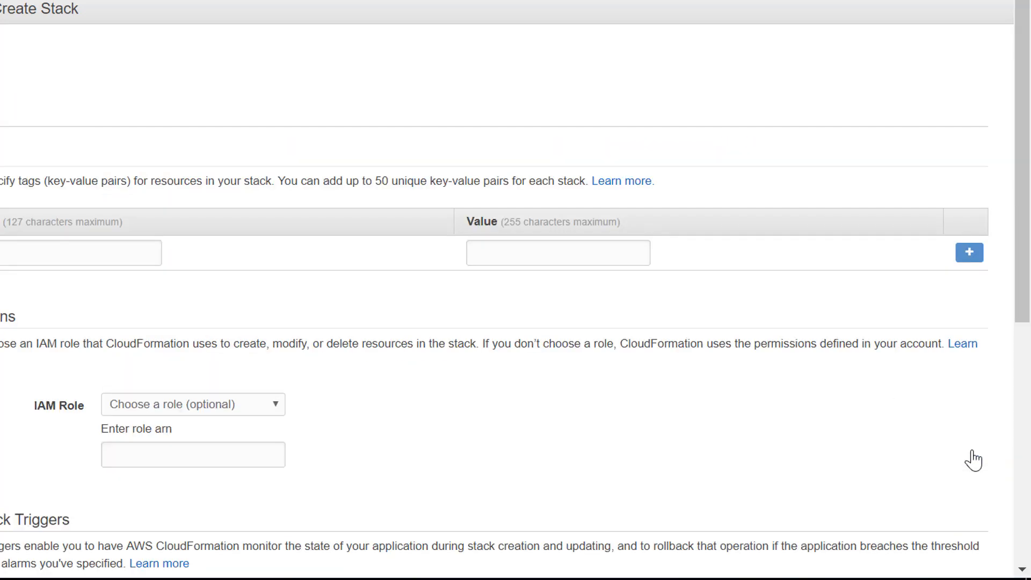
scroll(973, 461, down, 8)
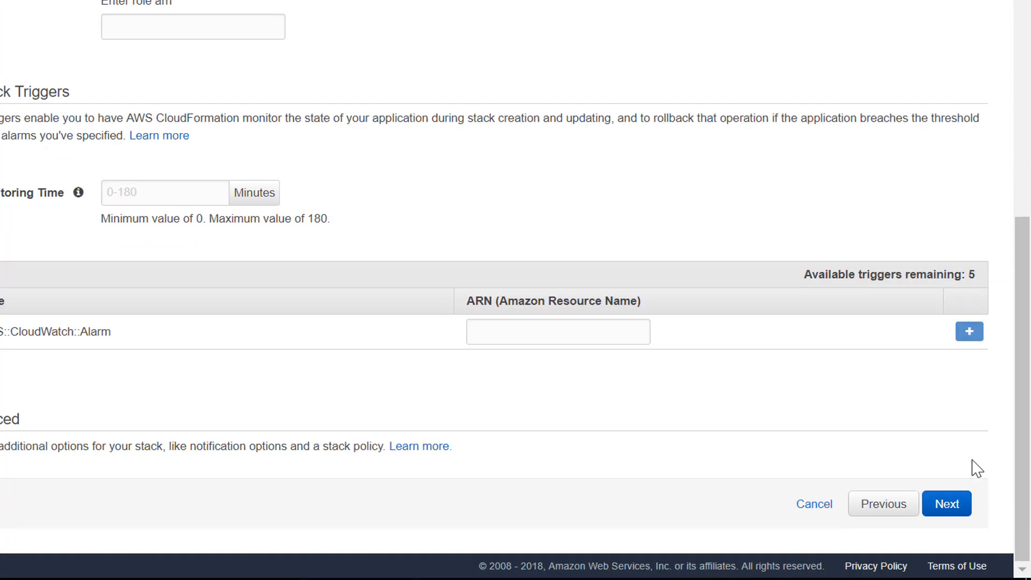
click(947, 505)
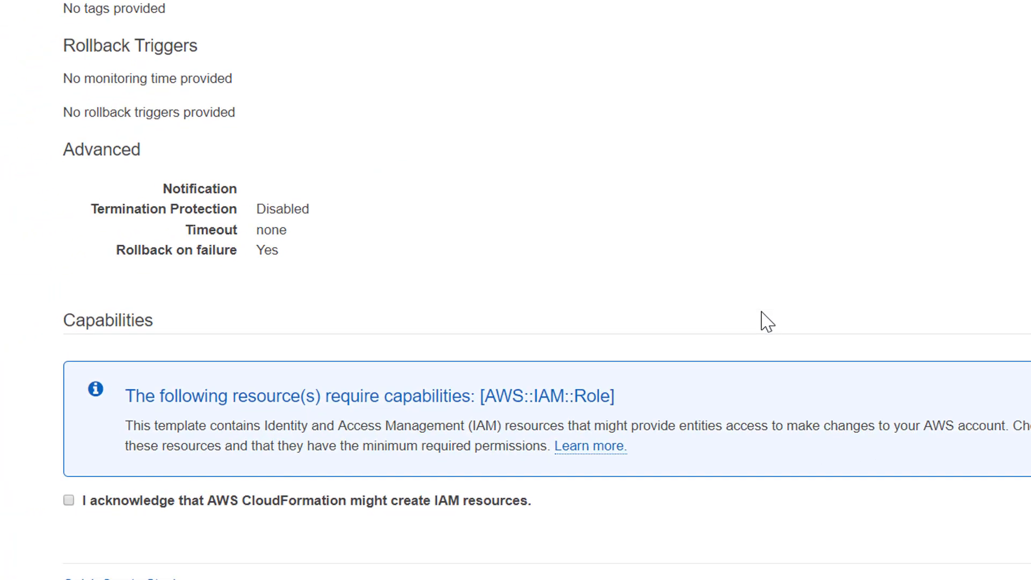
click(69, 500)
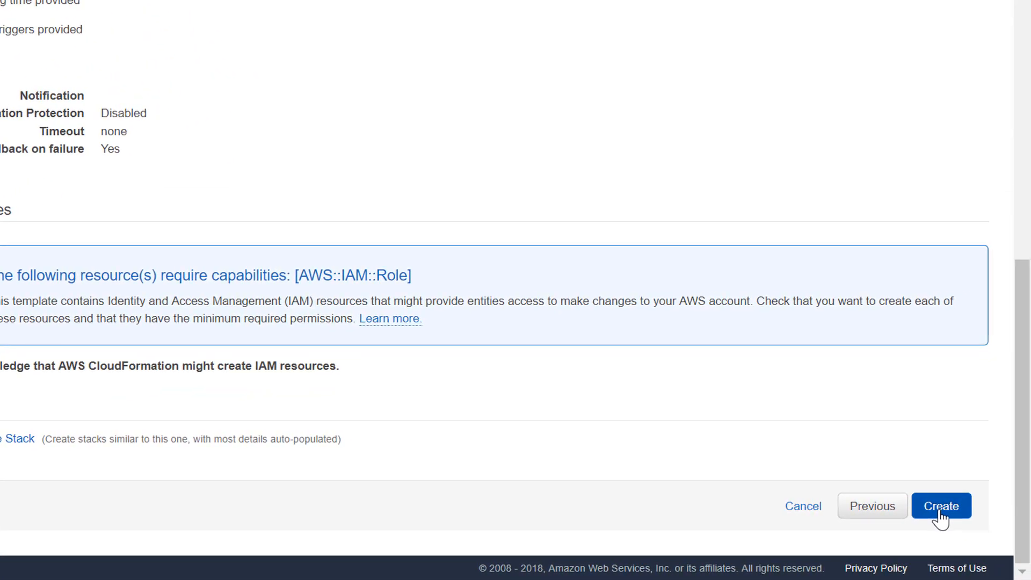
click(941, 513)
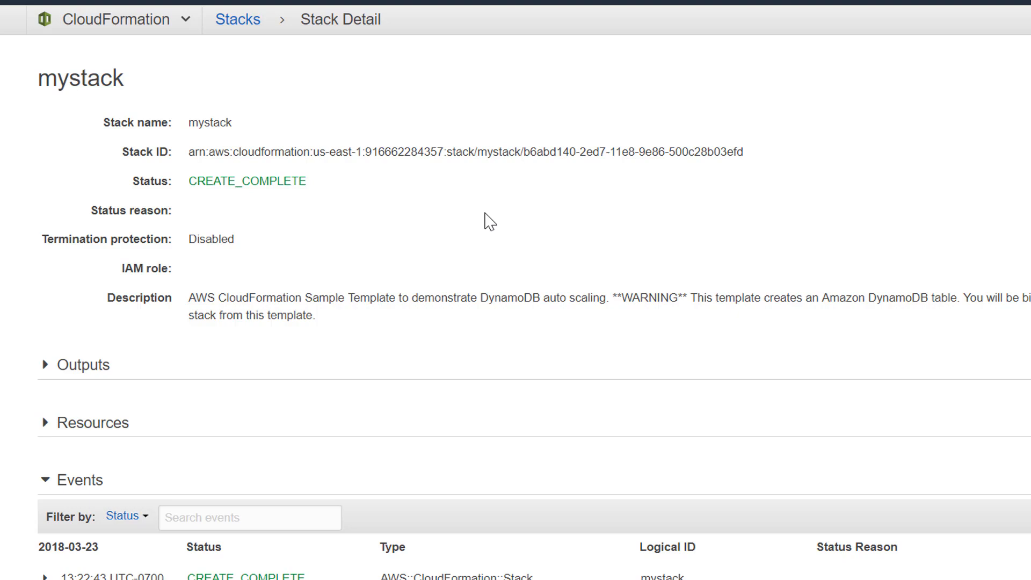
Review the creation events of mystack and open the myapp.User table in DynamoDB.
scroll(486, 214, down, 10)
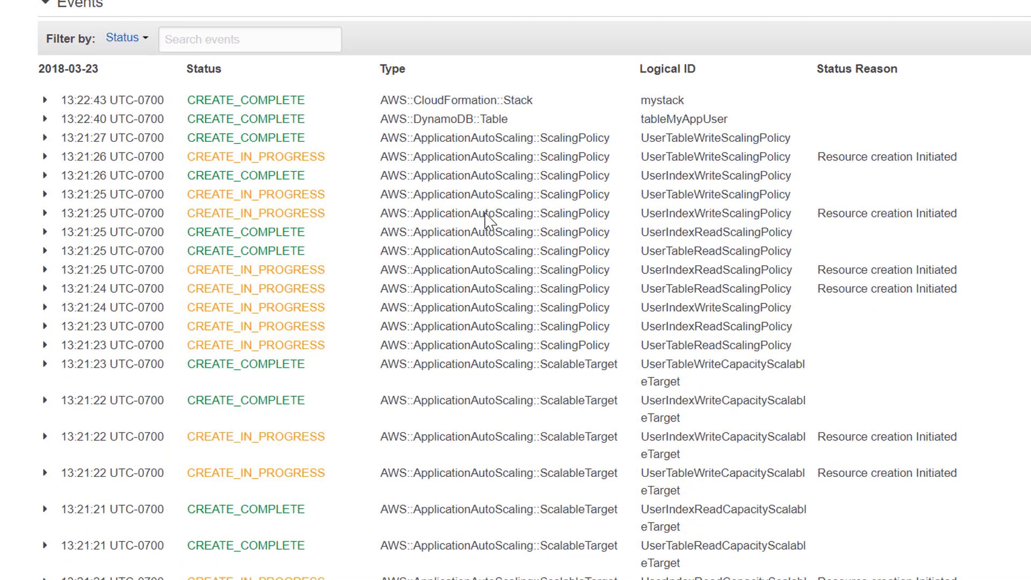
scroll(486, 217, down, 9)
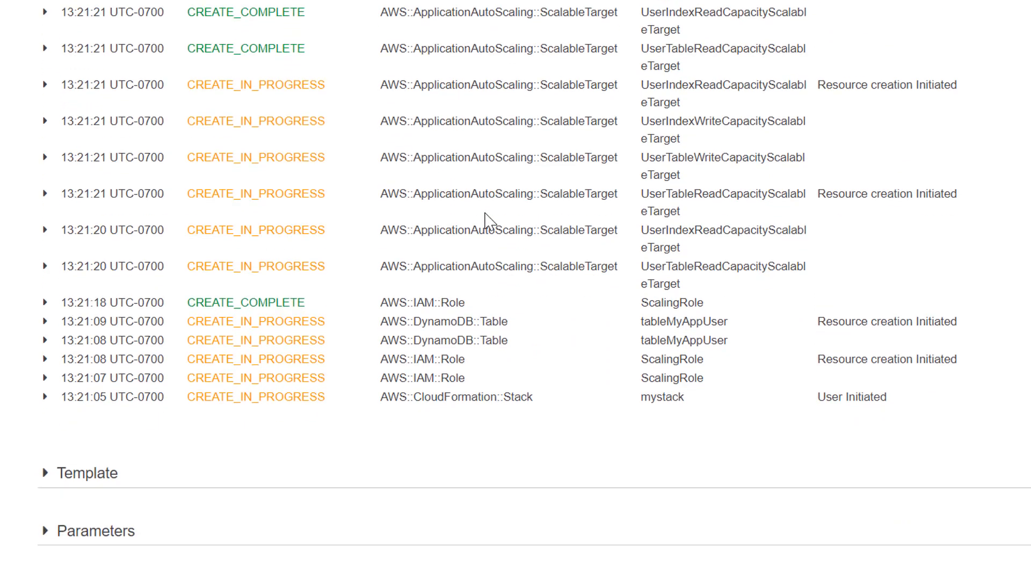
click(162, 20)
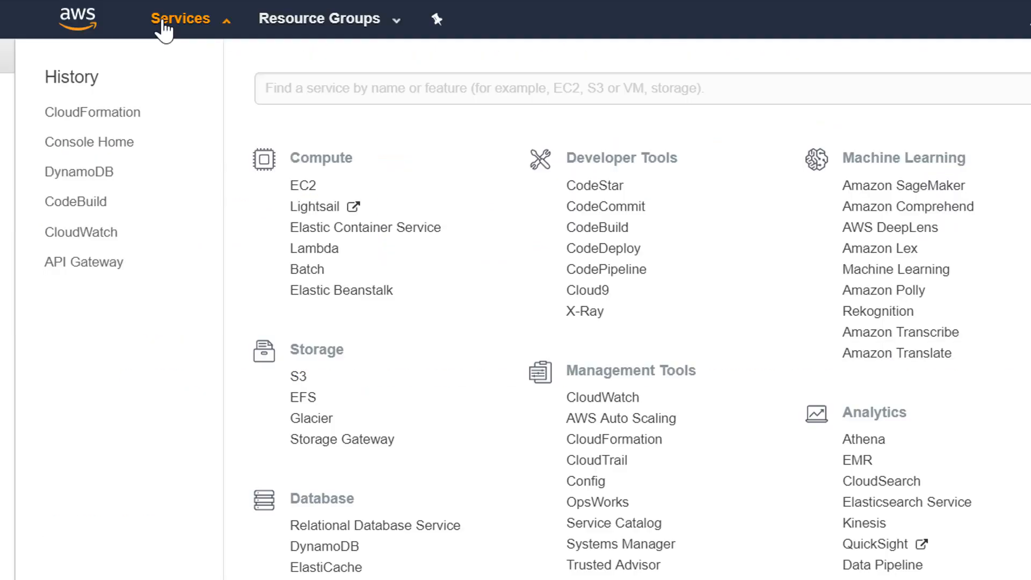
click(92, 178)
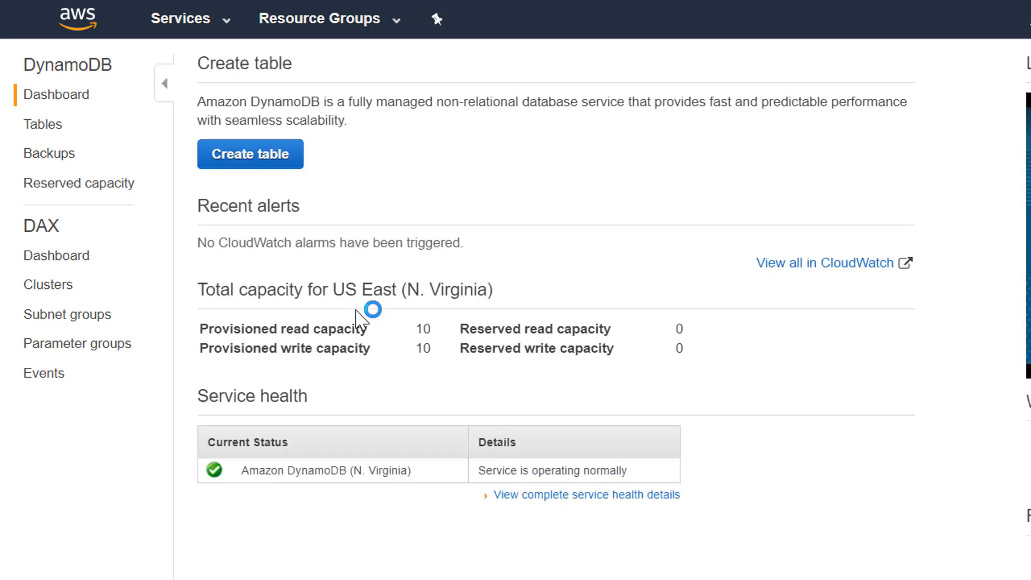
click(47, 129)
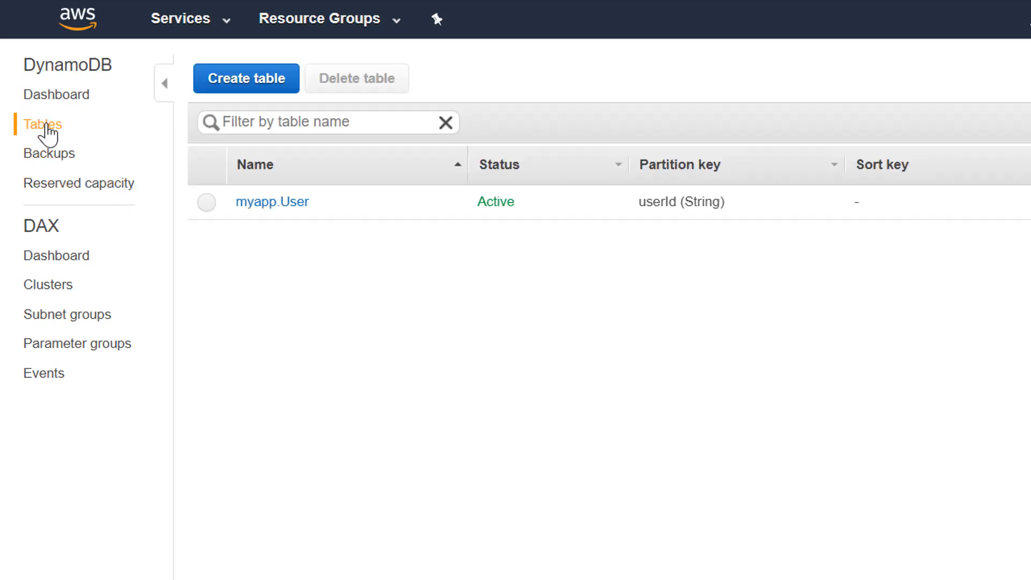
click(267, 206)
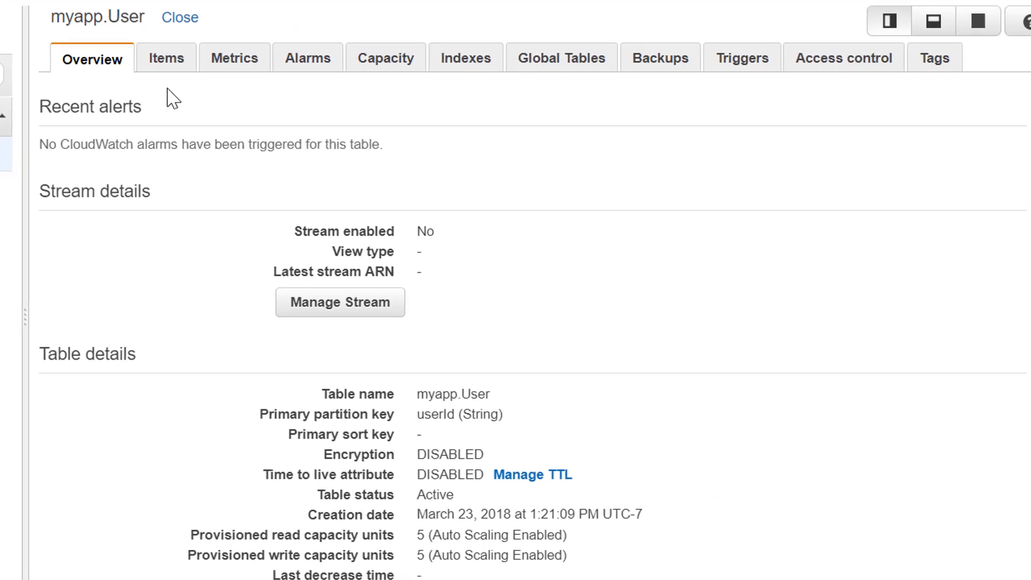
Examine the auto scaling capacity settings and the secondary indexes of the myapp.User table.
click(383, 64)
scroll(255, 204, down, 5)
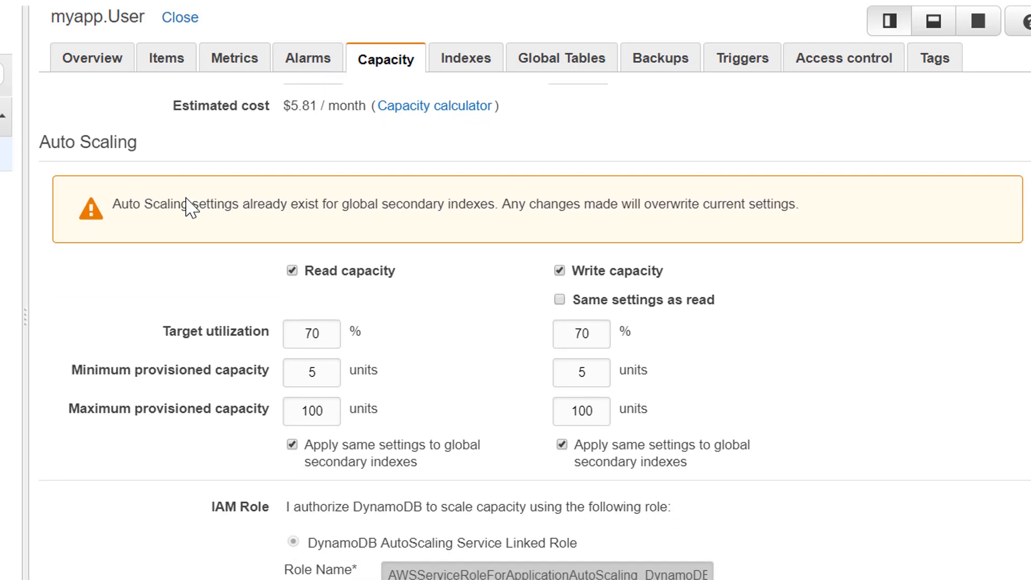
click(462, 62)
scroll(442, 295, right, 5)
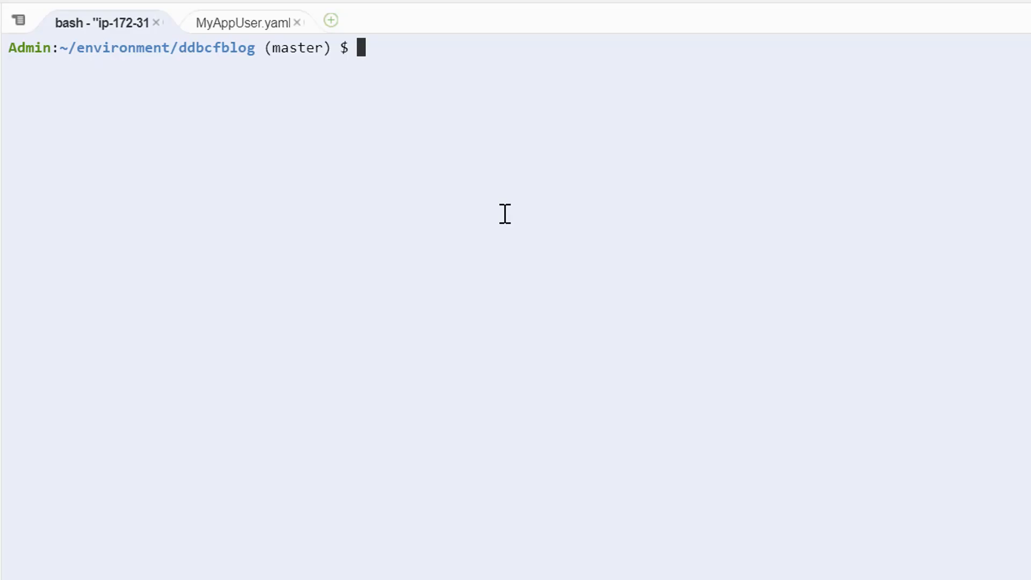
Switch to the bash terminal and run aws cloudformation create-stack with --stack-name mystack, --template-body file://MyAppUser.yaml and --capabilities CAPABILITY_IAM.
text(aws cloudformat)
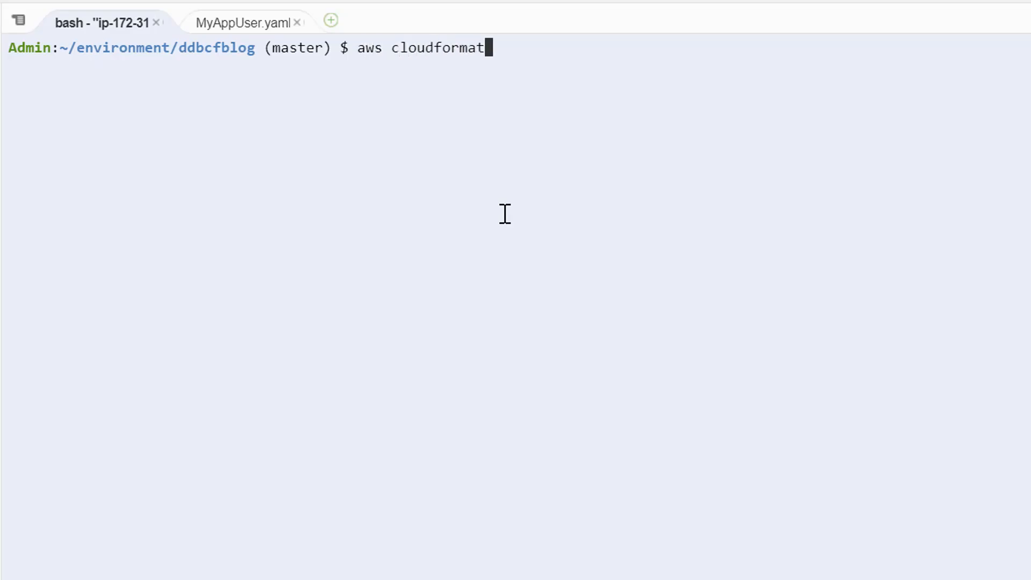
text(ion create-stack \)
key(Return)
text(--stack)
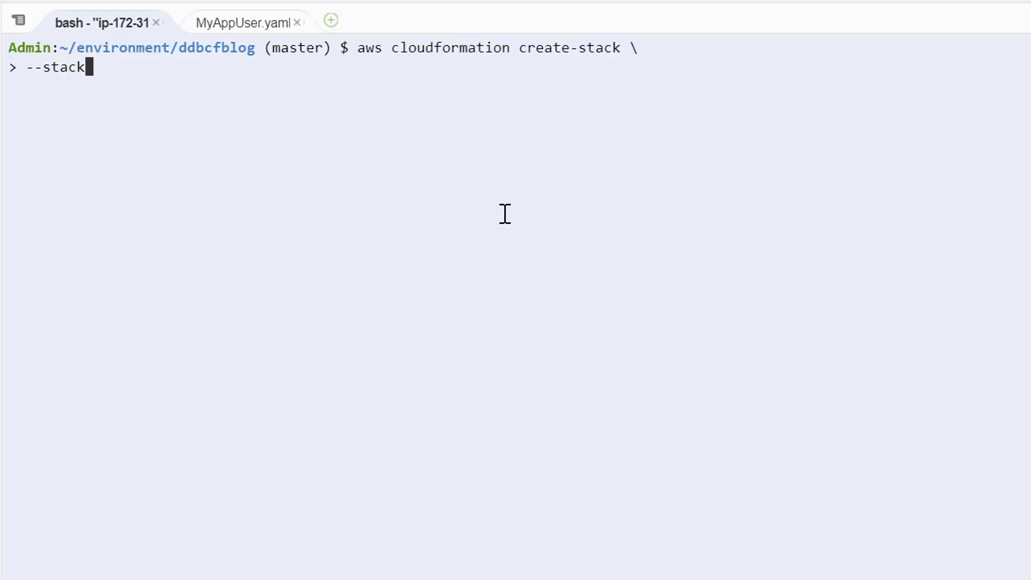
text(-name mystack \)
key(Return)
text(--)
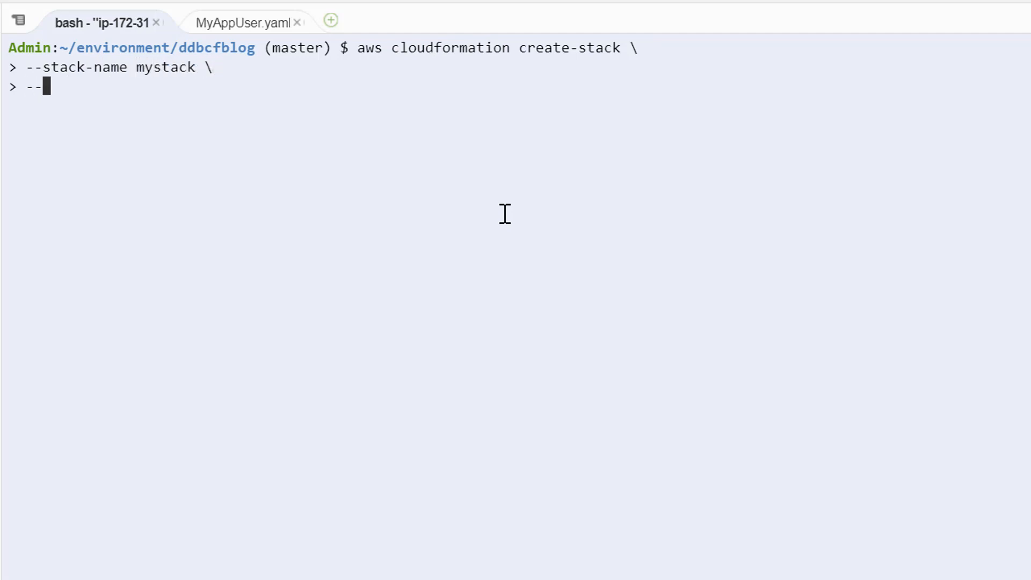
text(template-body file)
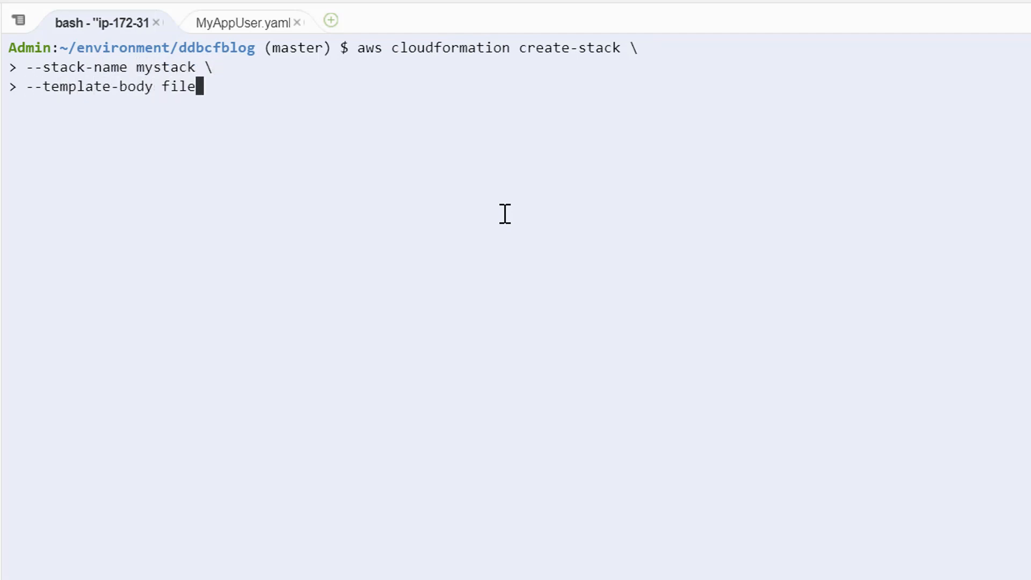
text(://MyAppUser.yaml \)
key(Return)
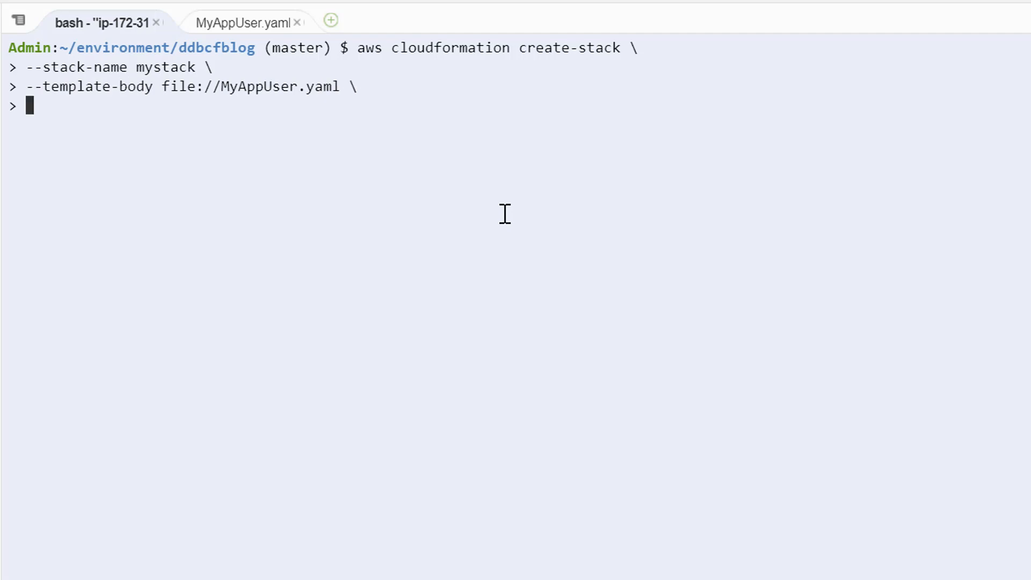
text(--capabilities CAPABILITY_IAM)
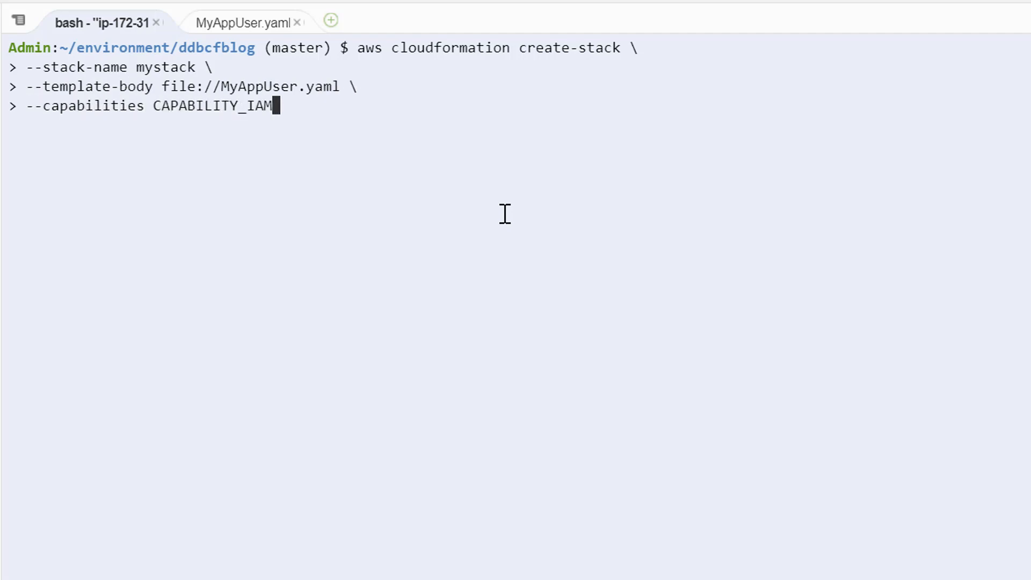
key(Return)
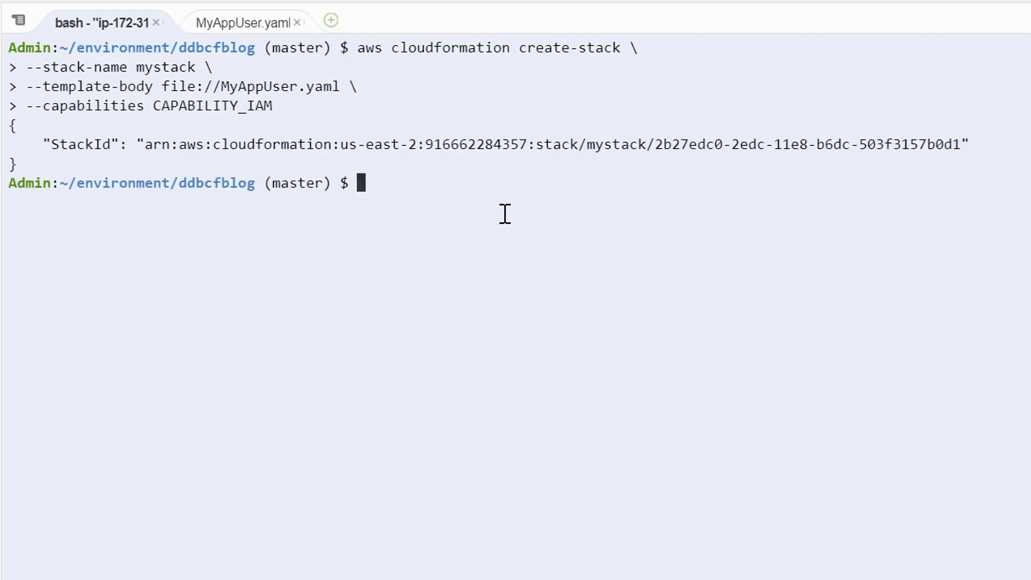